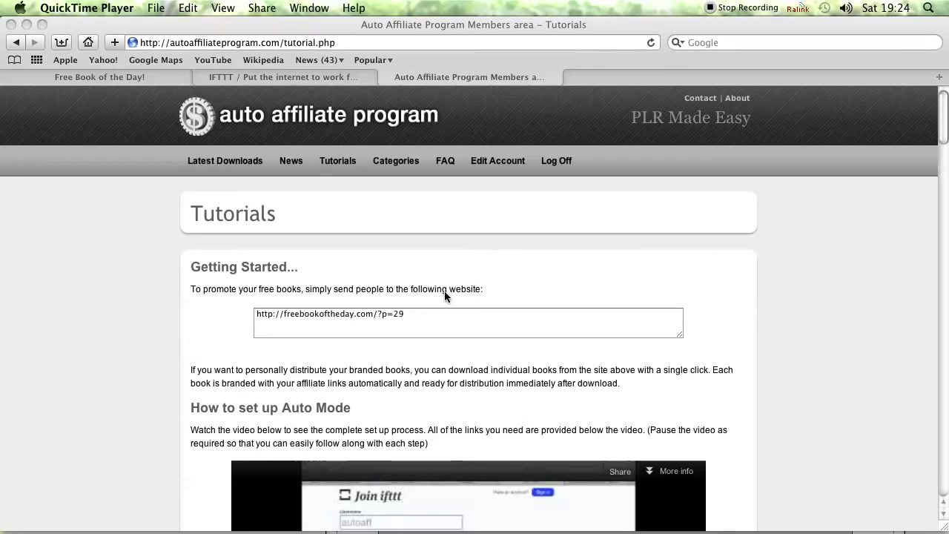
# - Select the unique Free Book of the Day link and switch to the Free Book of the Day site
pyautogui.click(406, 314)
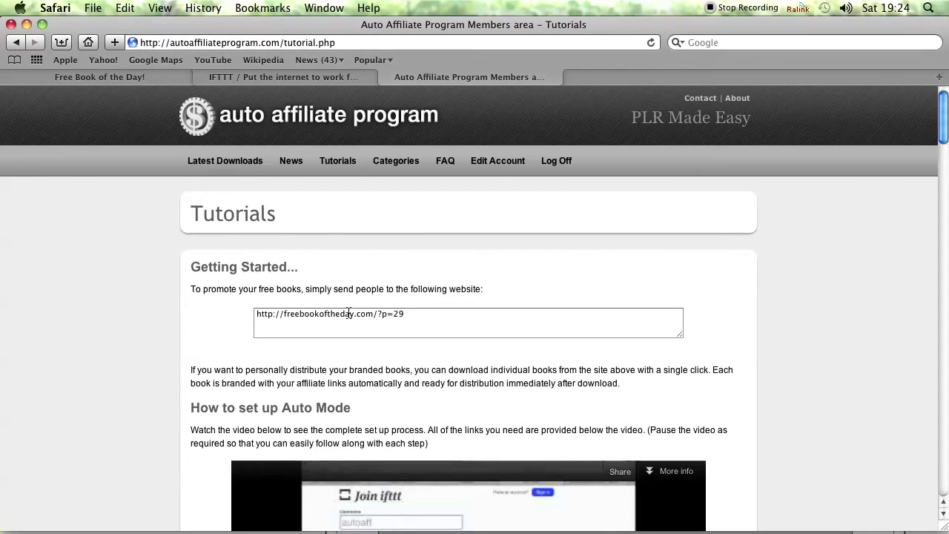
pyautogui.moveTo(405, 313); pyautogui.dragTo(232, 307)
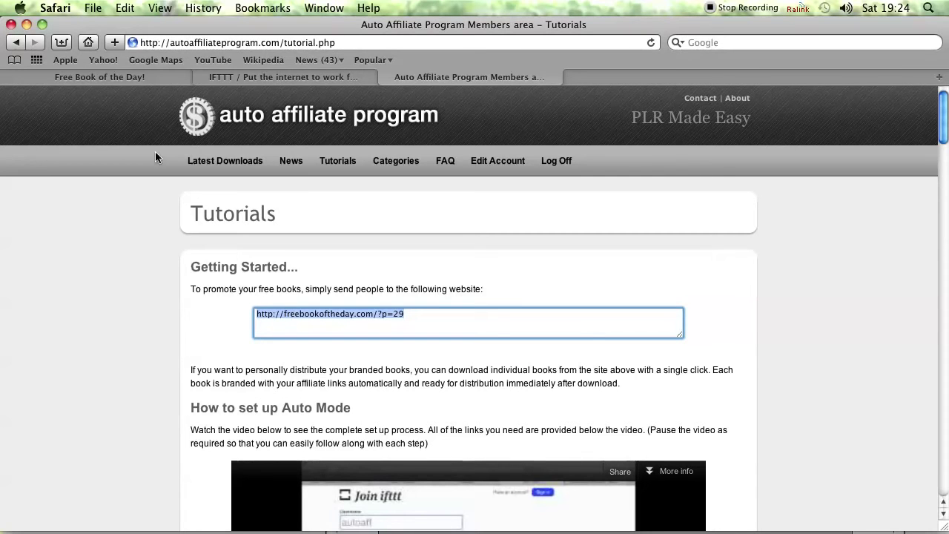
pyautogui.click(87, 77)
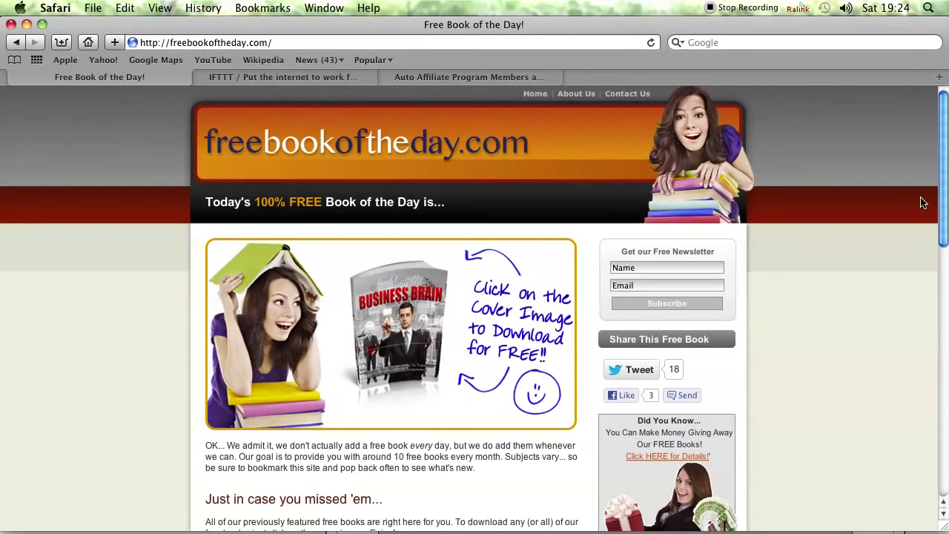
# - Scroll through today's free book and earlier featured titles, then back to the top
pyautogui.scroll(-5, 927, 245)
pyautogui.scroll(-4, 936, 311)
pyautogui.scroll(-5, 932, 371)
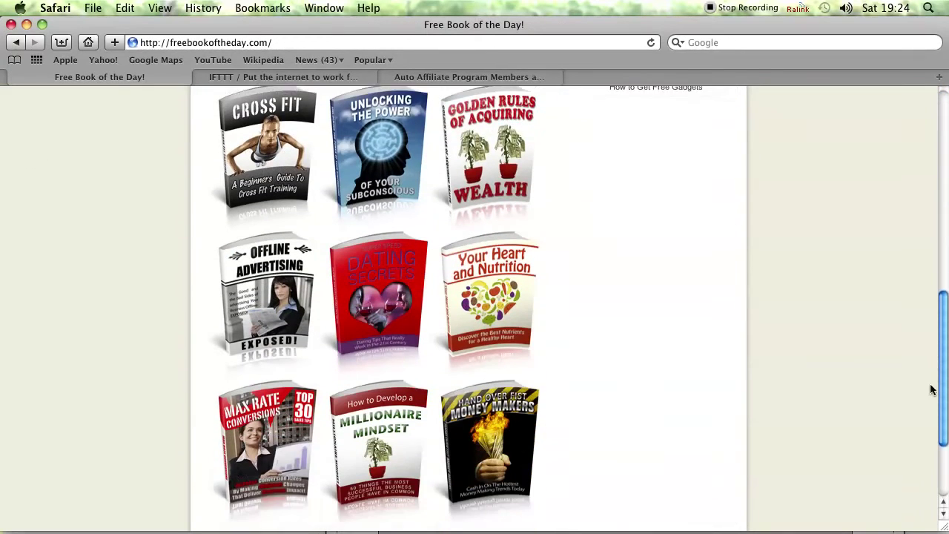
pyautogui.scroll(-2, 932, 401)
pyautogui.scroll(2, 929, 416)
pyautogui.scroll(1, 927, 386)
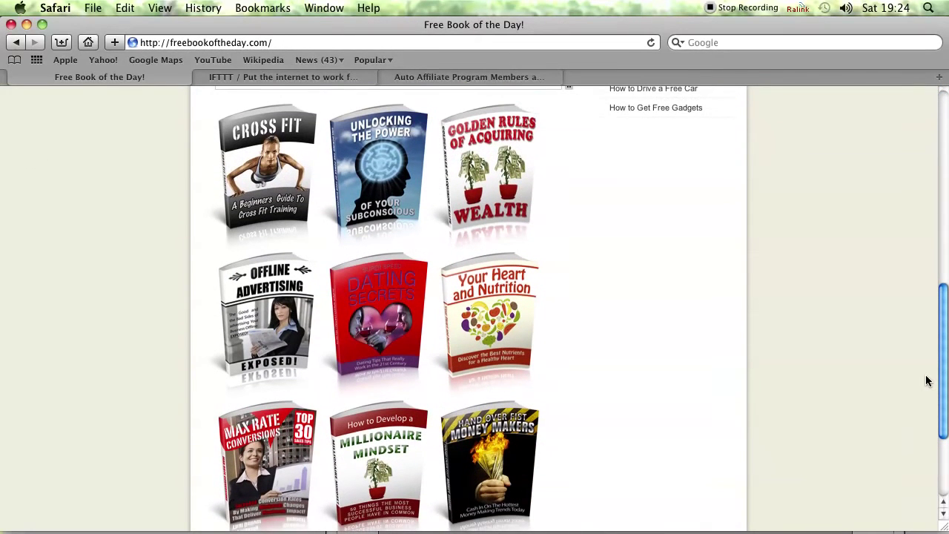
pyautogui.moveTo(942, 364); pyautogui.dragTo(919, 193)
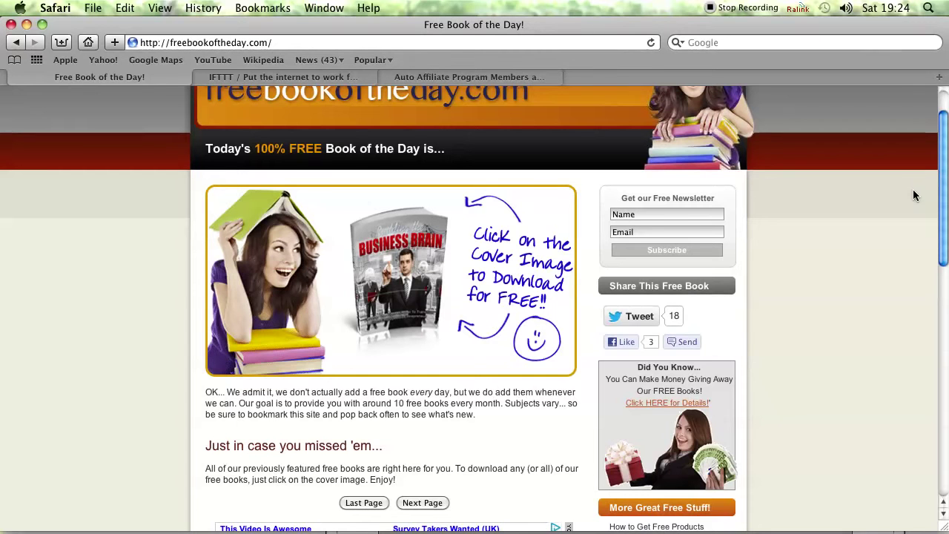
# - Find the RSS Feed URL on the Auto Affiliate tutorials page, then go to the IFTTT homepage
pyautogui.click(434, 78)
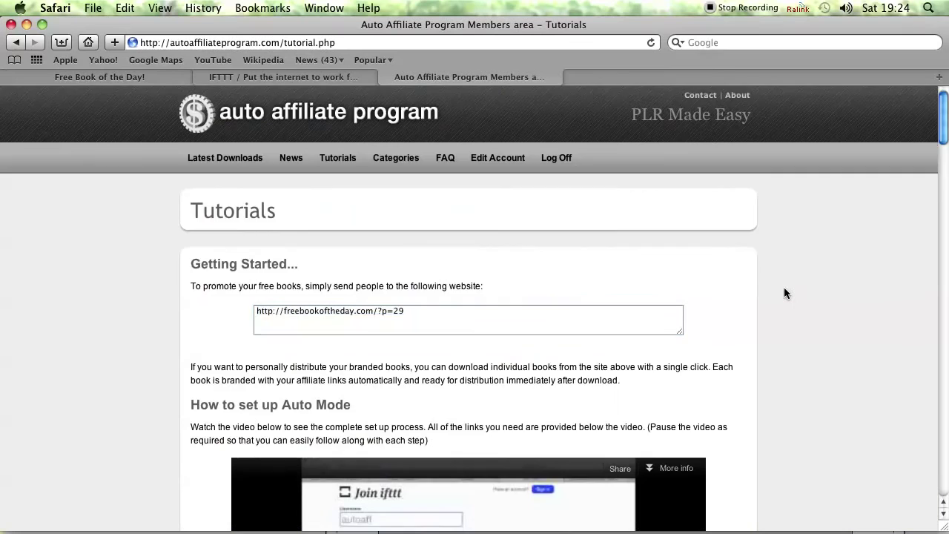
pyautogui.scroll(-5, 784, 287)
pyautogui.scroll(-3, 784, 286)
pyautogui.scroll(-4, 784, 285)
pyautogui.scroll(2, 784, 284)
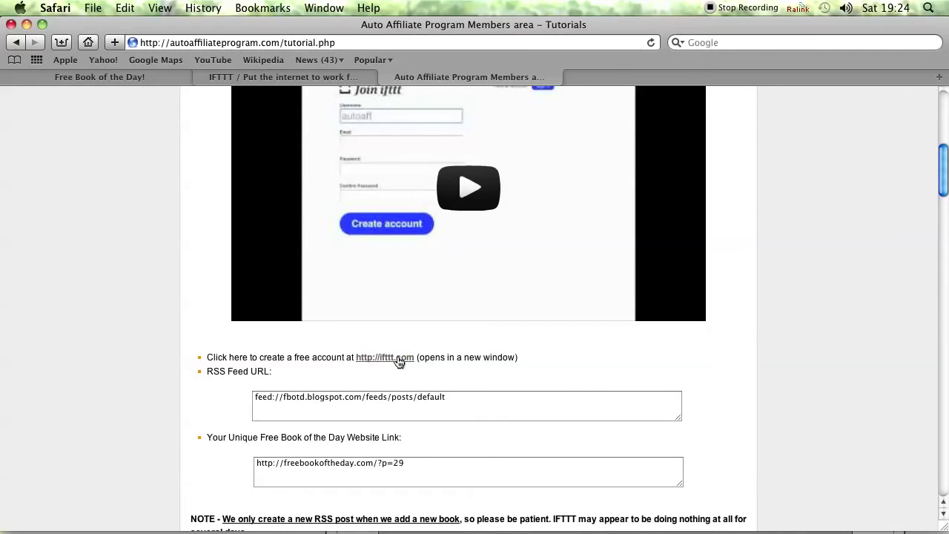
pyautogui.click(280, 79)
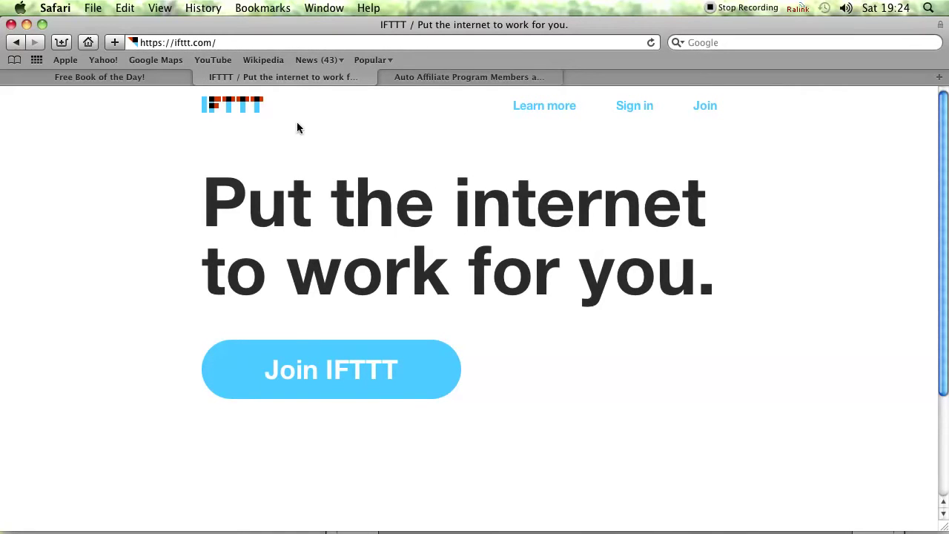
# - Start joining IFTTT and enter the new username and email address
pyautogui.click(392, 388)
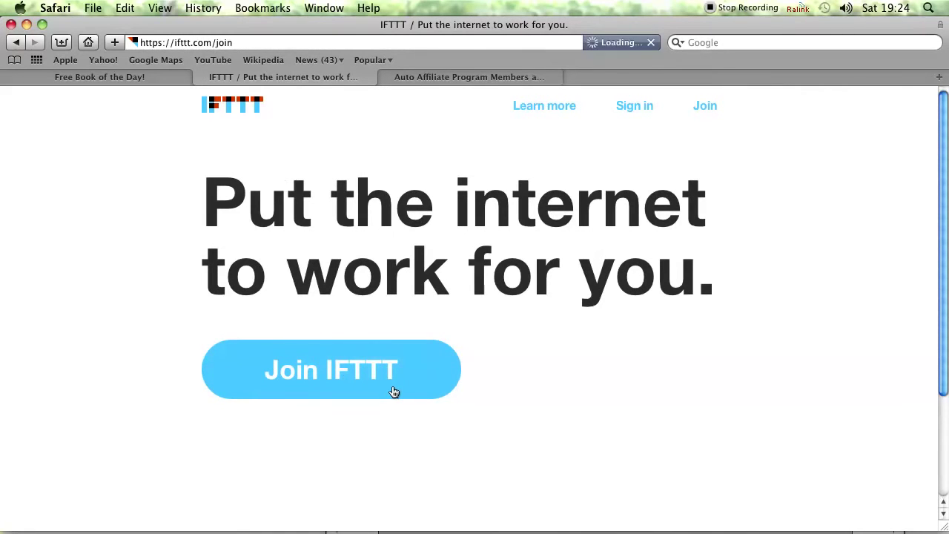
pyautogui.click(258, 265)
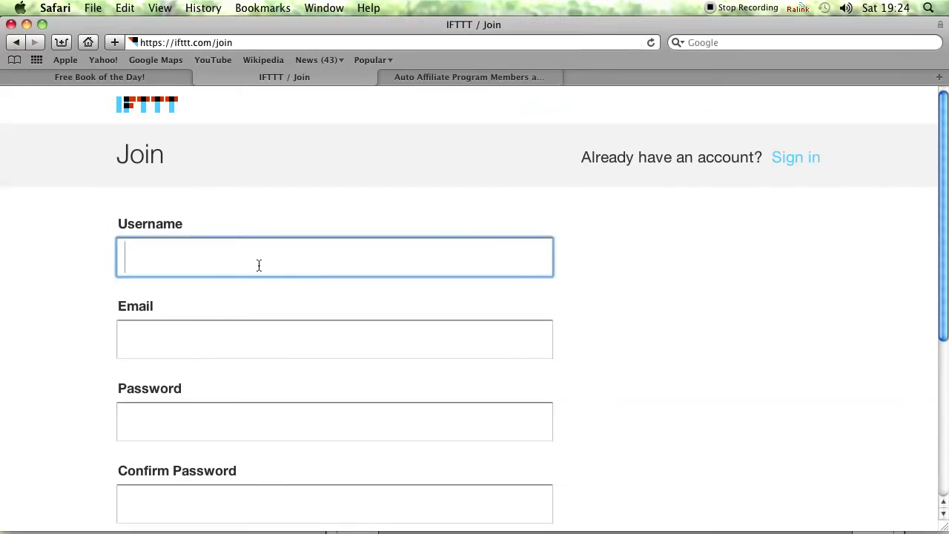
pyautogui.write('demo')
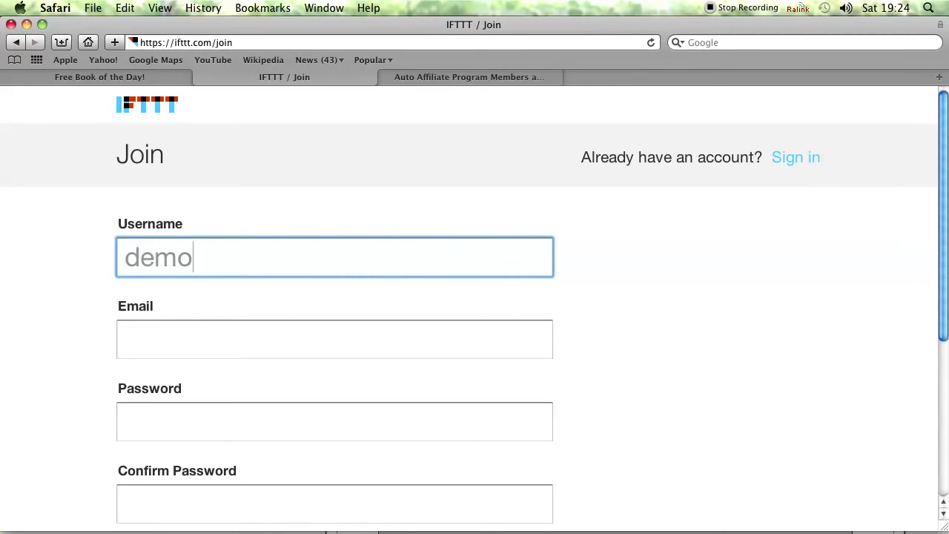
pyautogui.write('aap')
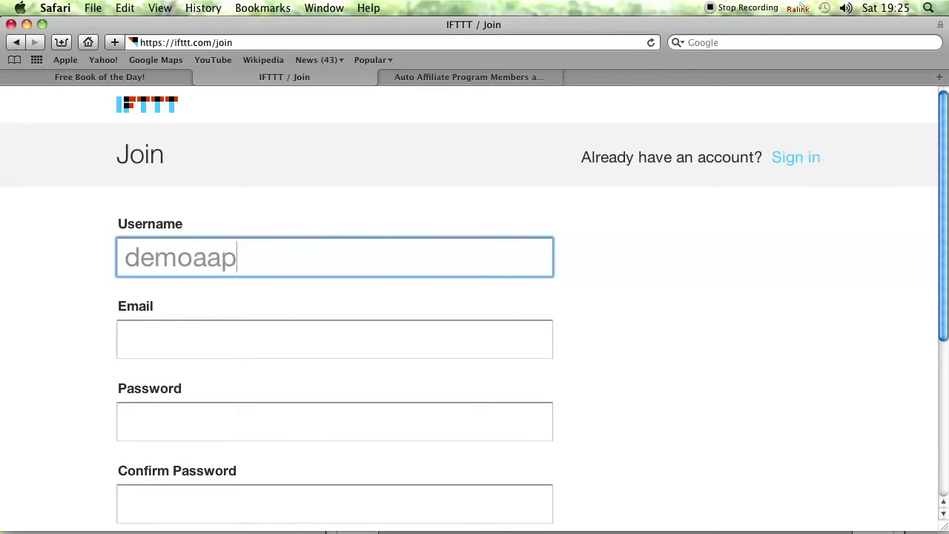
pyautogui.press('Tab')
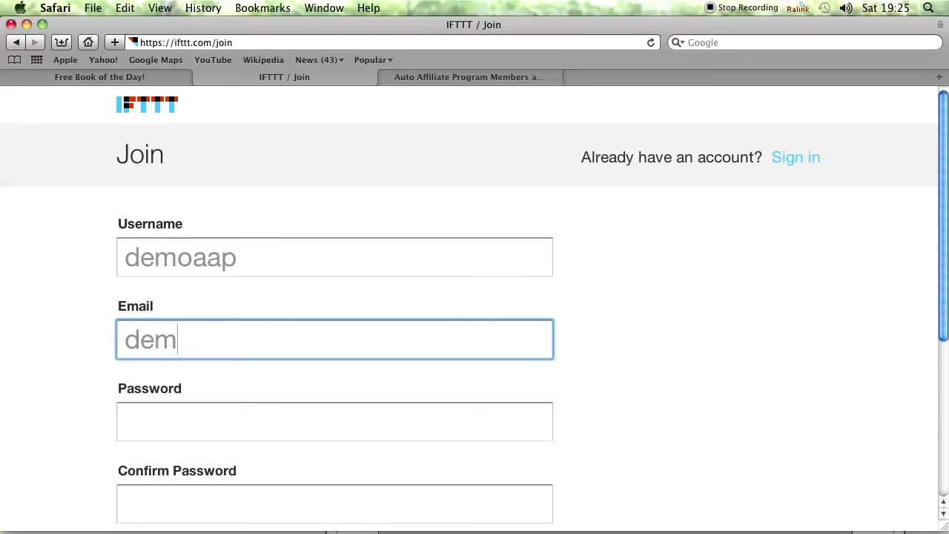
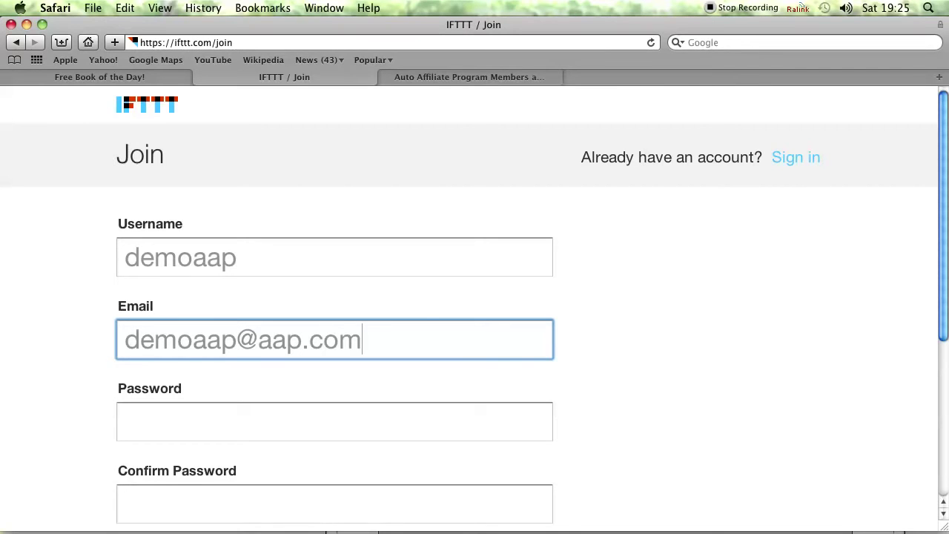
# - Enter and confirm the account password, then create the account
pyautogui.click(282, 433)
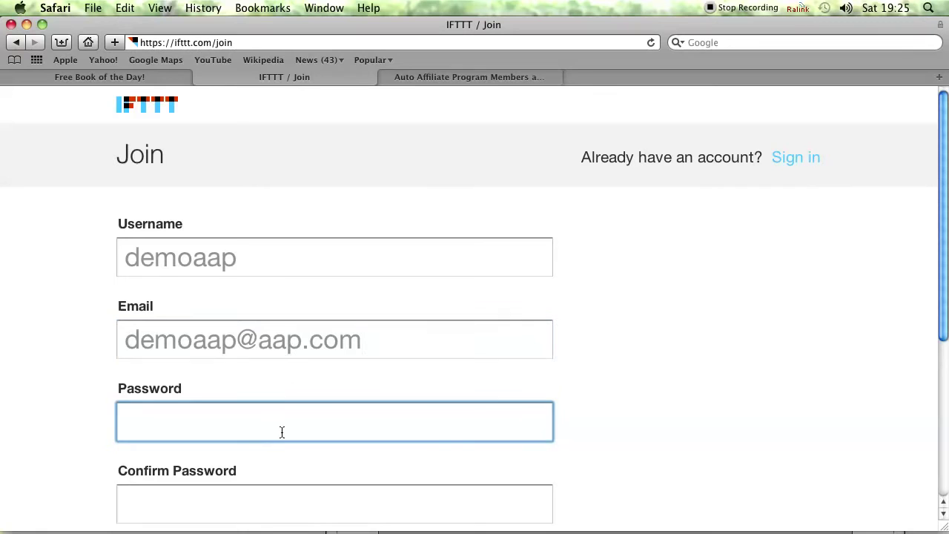
pyautogui.press('Tab')
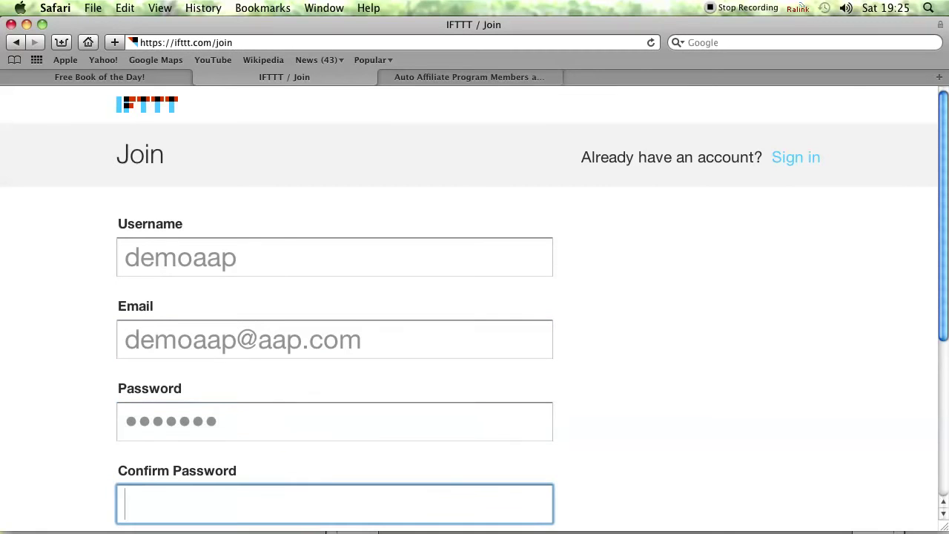
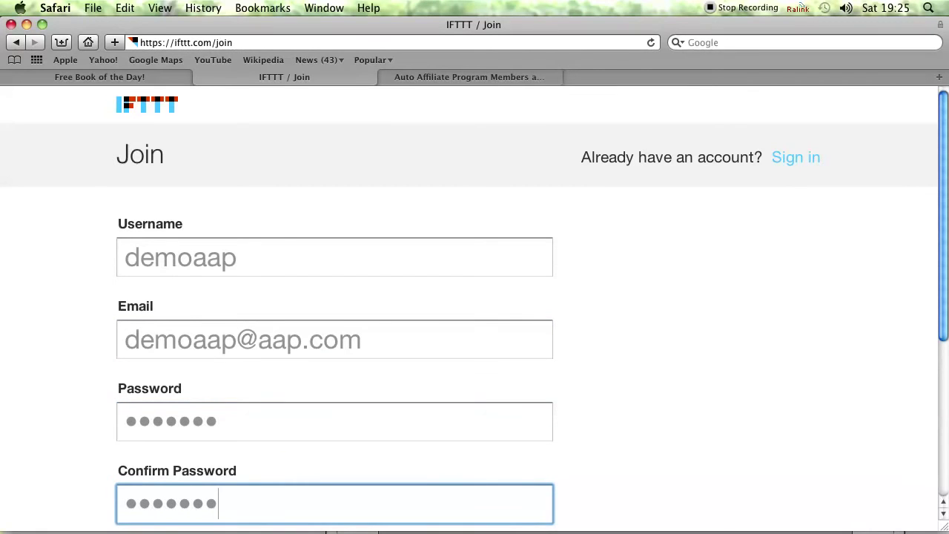
pyautogui.scroll(-5, 687, 288)
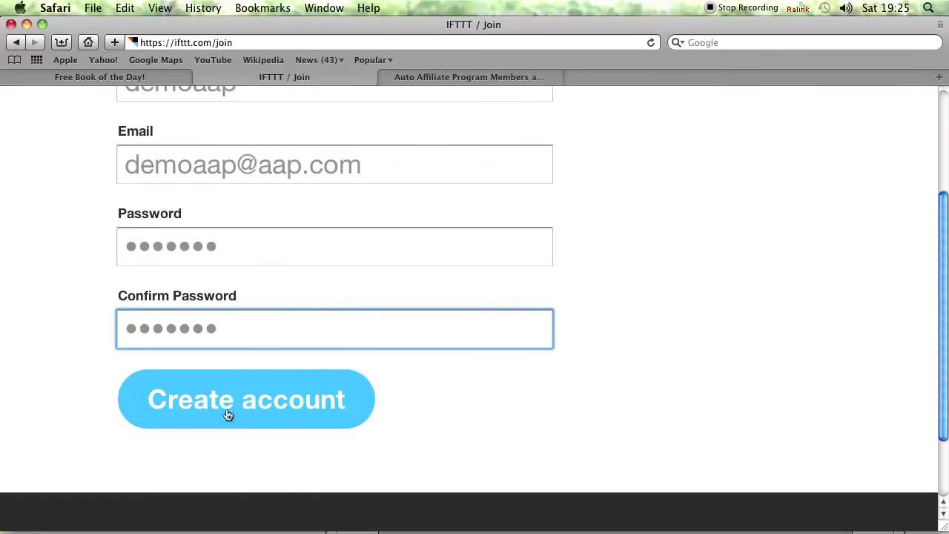
pyautogui.click(256, 394)
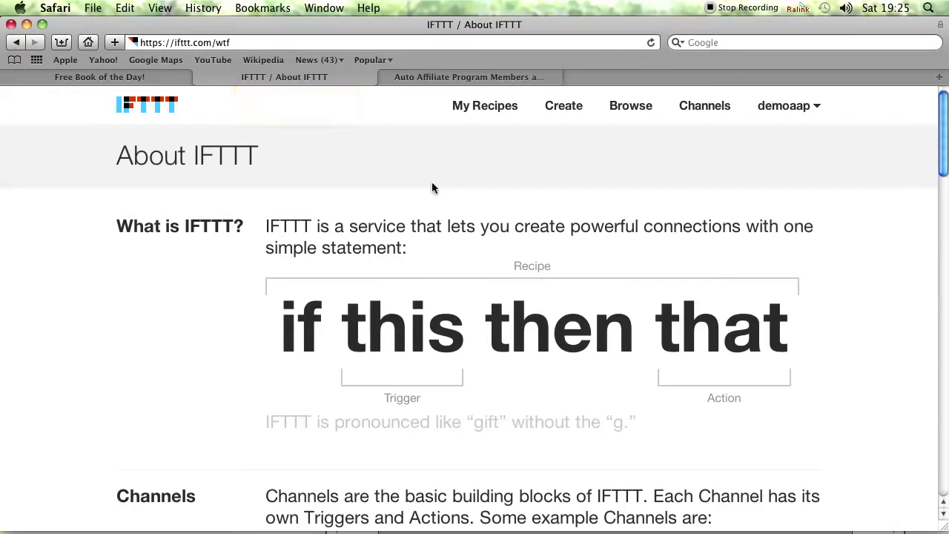
# - Start a new recipe and pick Feed as its trigger channel
pyautogui.click(563, 106)
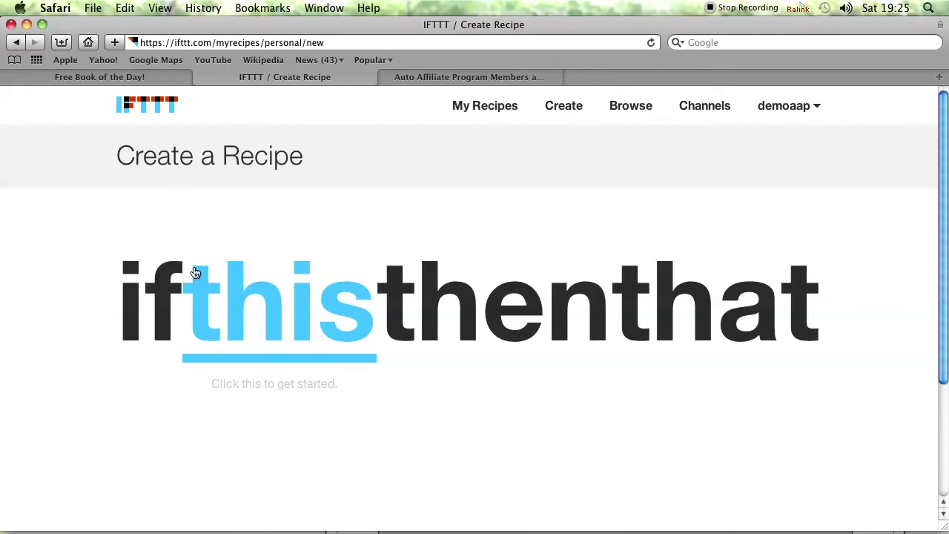
pyautogui.click(297, 327)
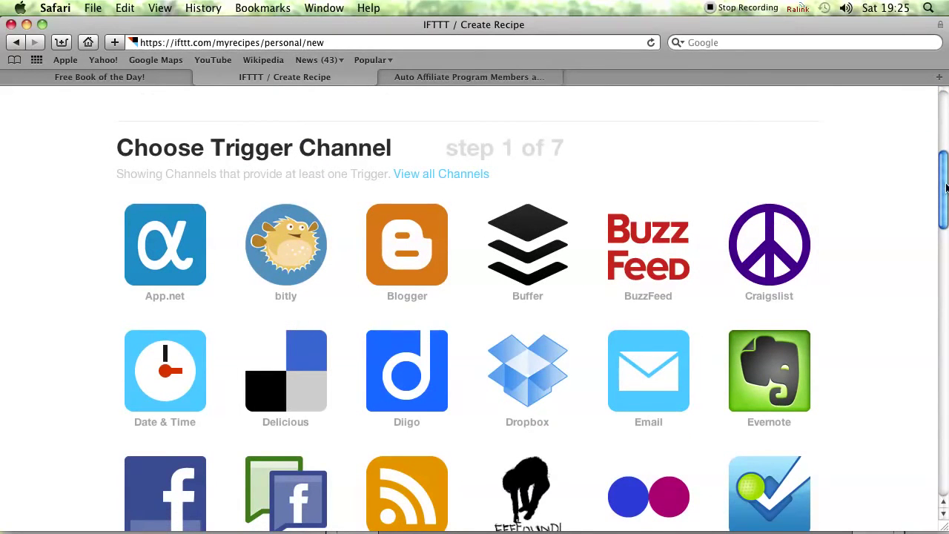
pyautogui.moveTo(946, 187); pyautogui.dragTo(946, 208)
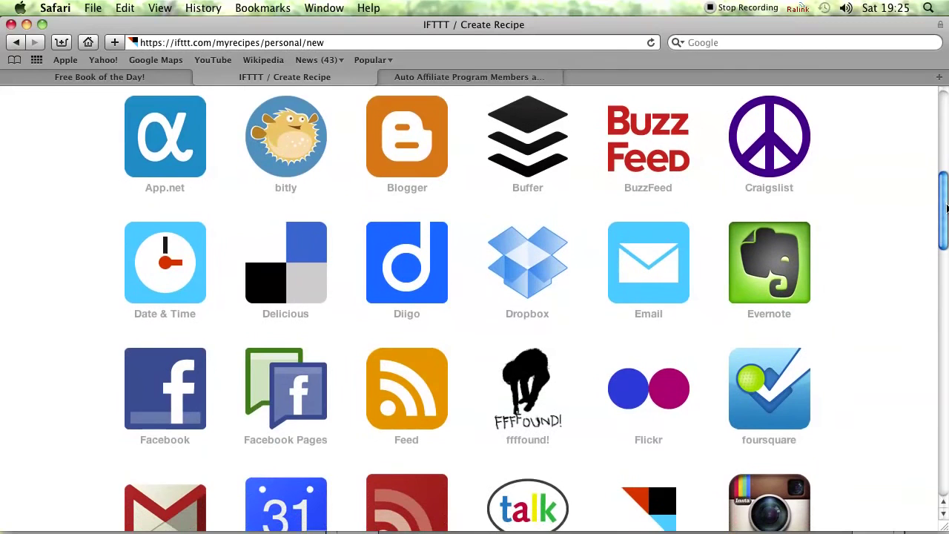
pyautogui.moveTo(947, 208)
pyautogui.mouseDown()
pyautogui.moveTo(946, 303)
pyautogui.moveTo(945, 200)
pyautogui.mouseUp()
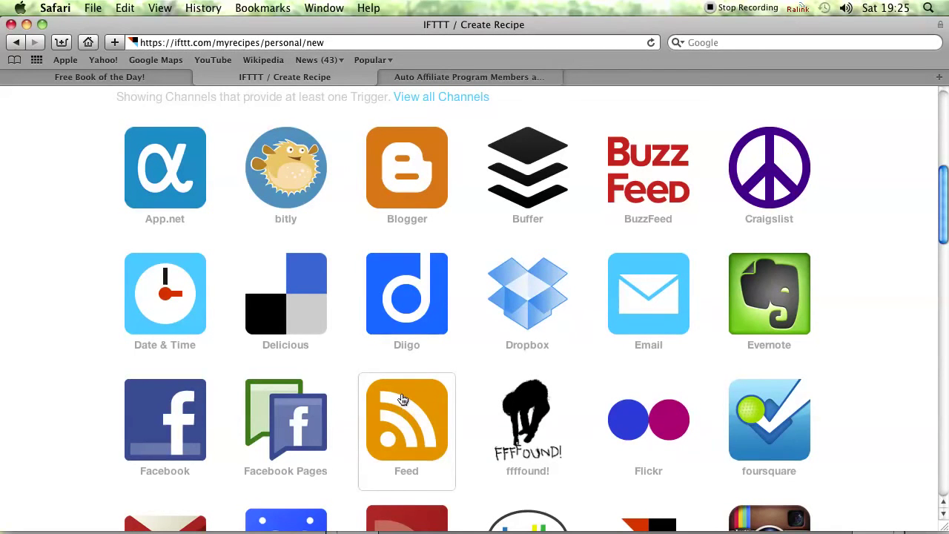
pyautogui.click(404, 400)
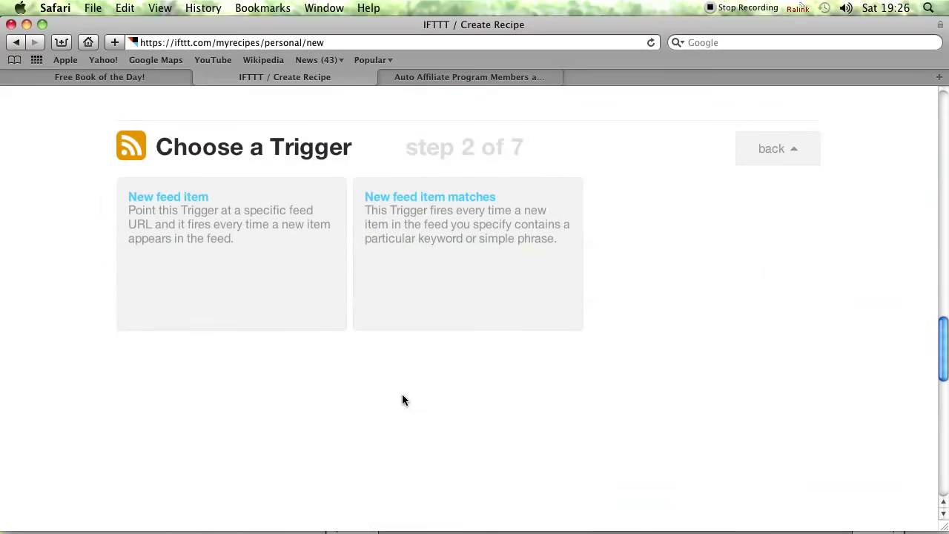
# - Choose the 'New feed item' trigger and copy the RSS feed URL from the members tutorial page
pyautogui.click(196, 202)
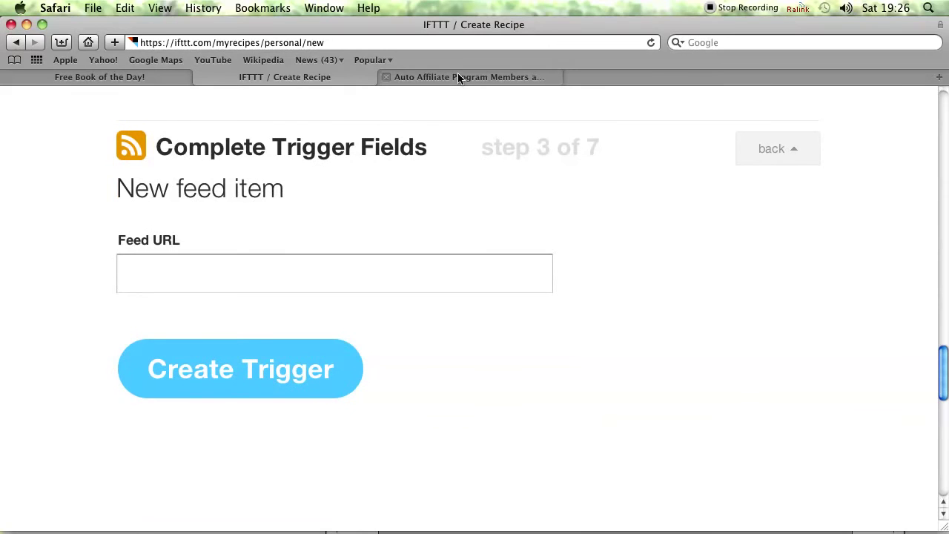
pyautogui.click(458, 75)
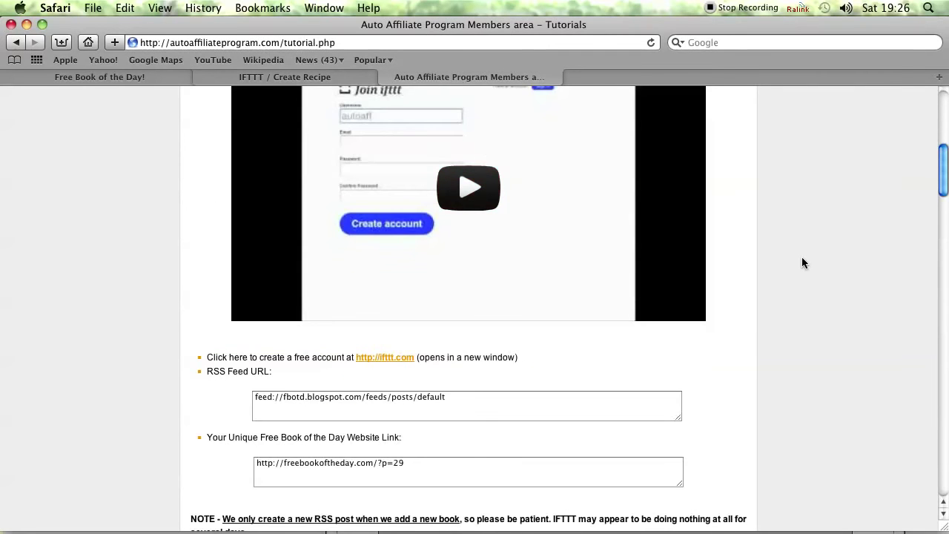
pyautogui.scroll(-2, 801, 257)
pyautogui.scroll(-3, 801, 257)
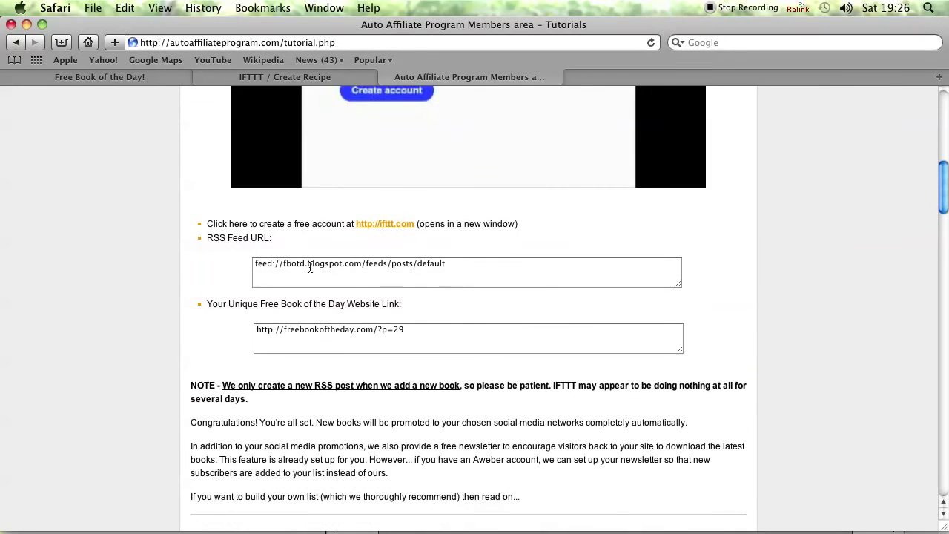
pyautogui.moveTo(448, 266)
pyautogui.mouseDown()
pyautogui.moveTo(333, 271)
pyautogui.moveTo(309, 263)
pyautogui.mouseUp()
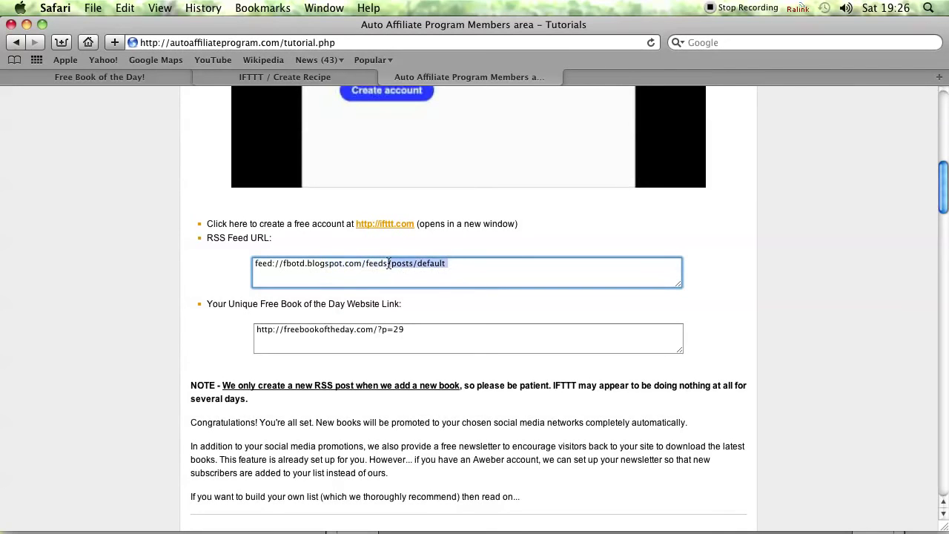
pyautogui.rightClick(324, 265)
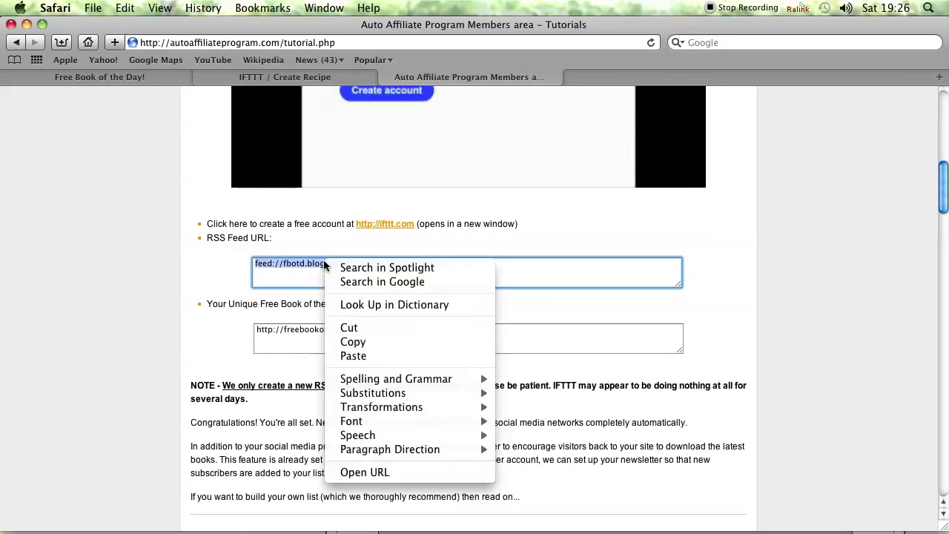
pyautogui.click(367, 342)
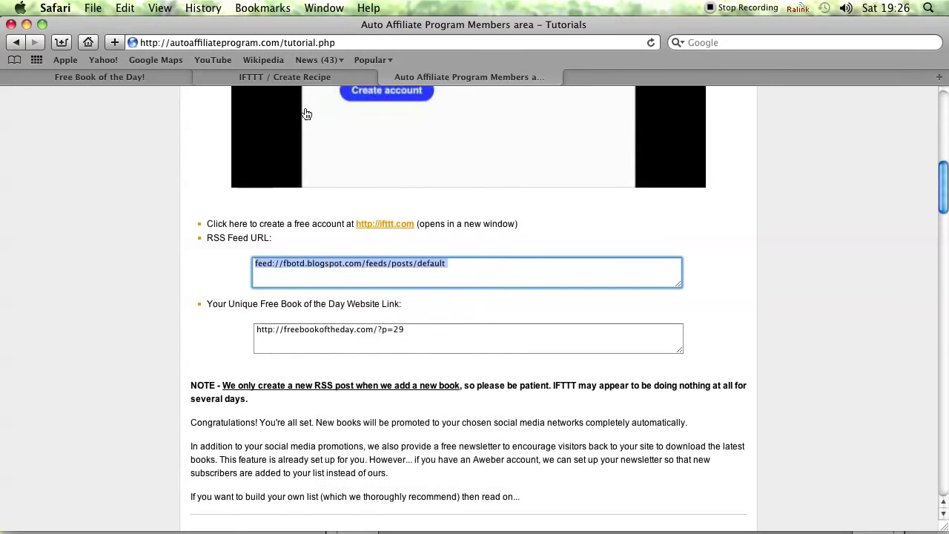
pyautogui.click(285, 77)
pyautogui.click(231, 278)
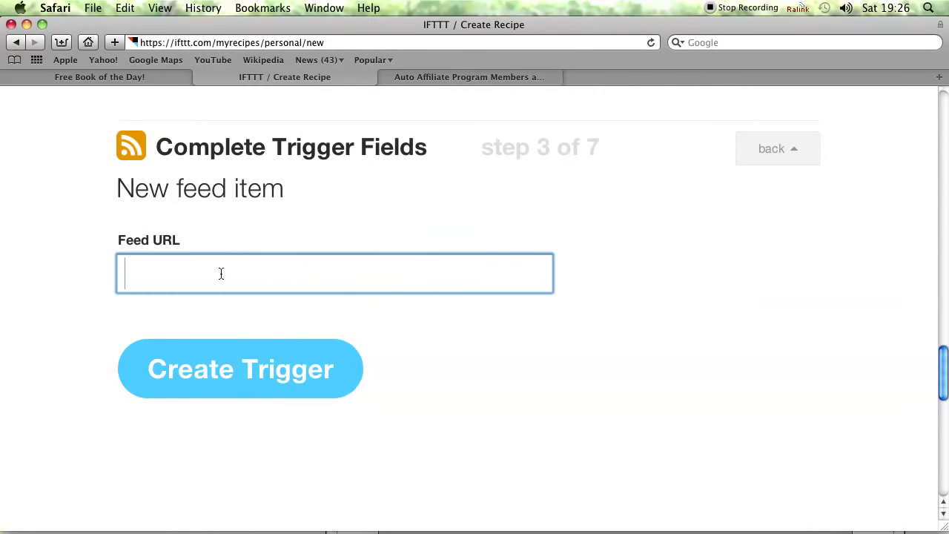
pyautogui.rightClick(222, 269)
pyautogui.click(259, 306)
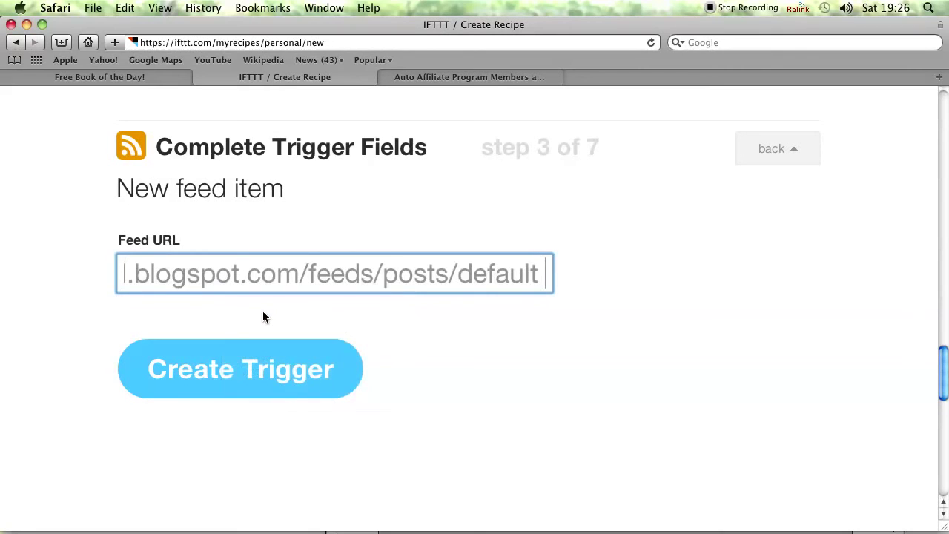
pyautogui.click(213, 372)
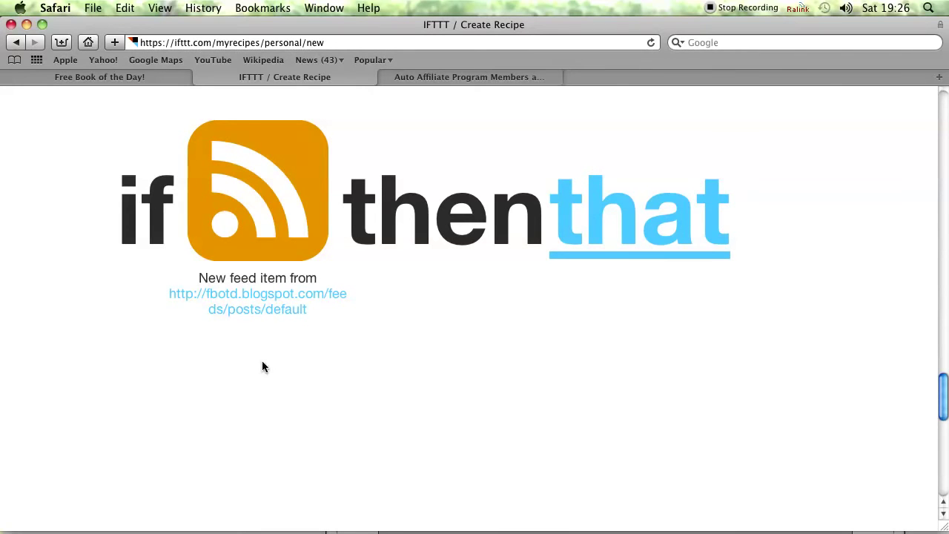
# - Select Twitter from the Choose Action Channel grid
pyautogui.click(586, 213)
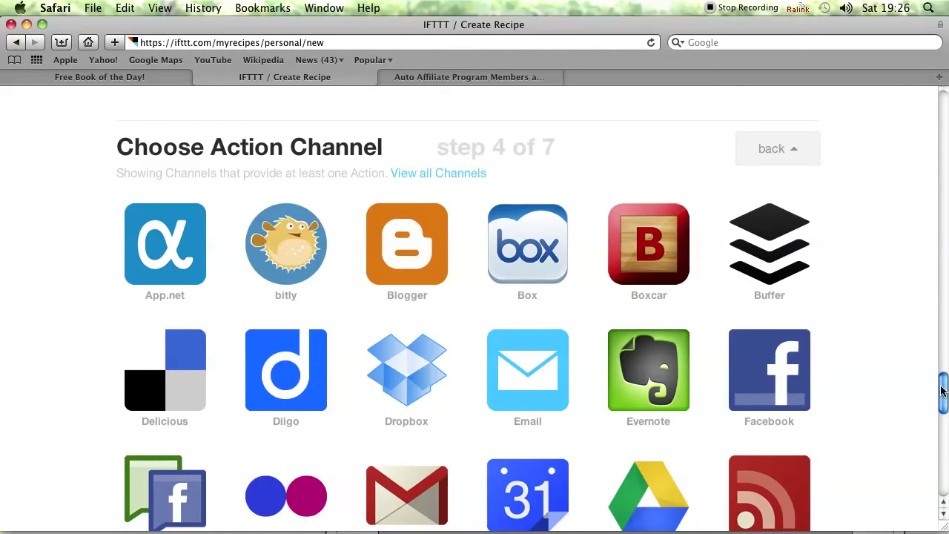
pyautogui.moveTo(943, 389); pyautogui.dragTo(943, 410)
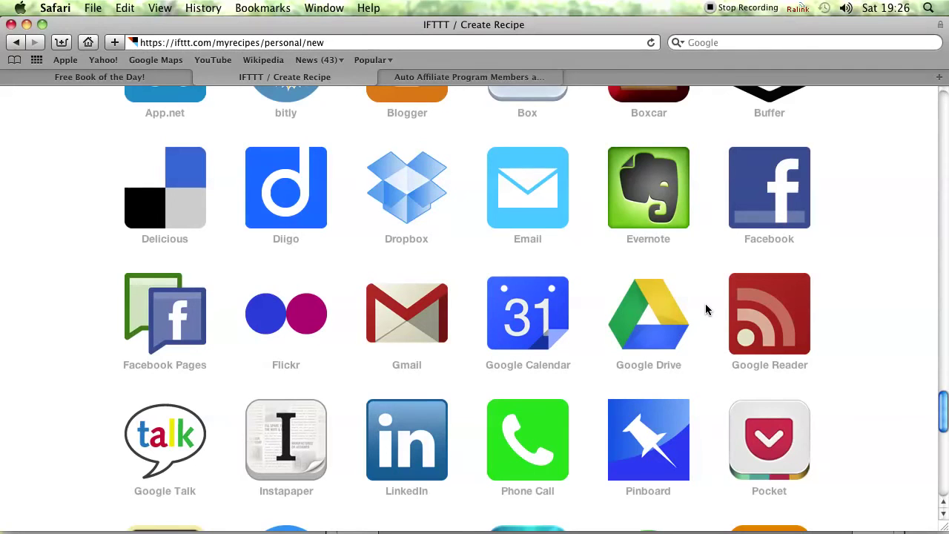
pyautogui.scroll(-4, 859, 312)
pyautogui.scroll(-2, 859, 311)
pyautogui.scroll(-3, 859, 312)
pyautogui.scroll(-2, 859, 316)
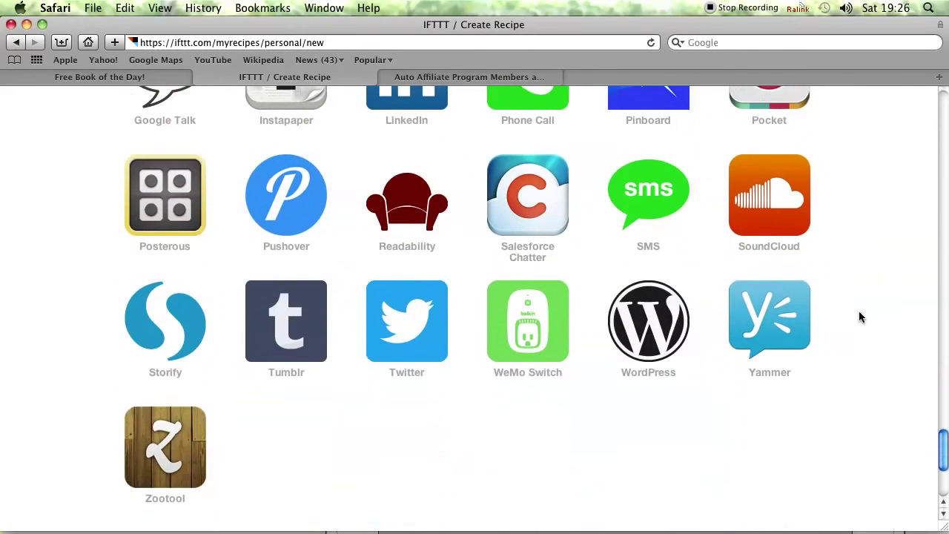
pyautogui.click(400, 313)
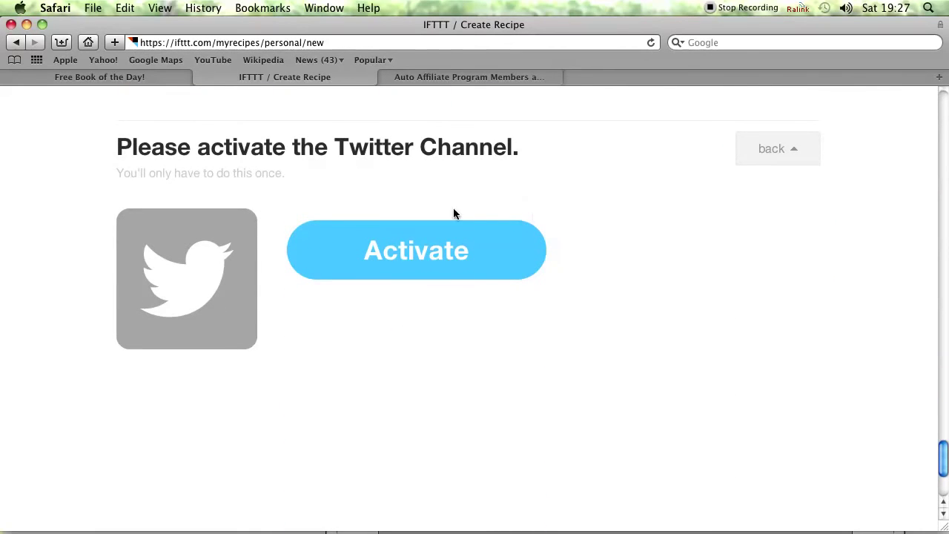
# - Activate and authorize the Twitter channel, then continue to the Twitter actions
pyautogui.click(413, 250)
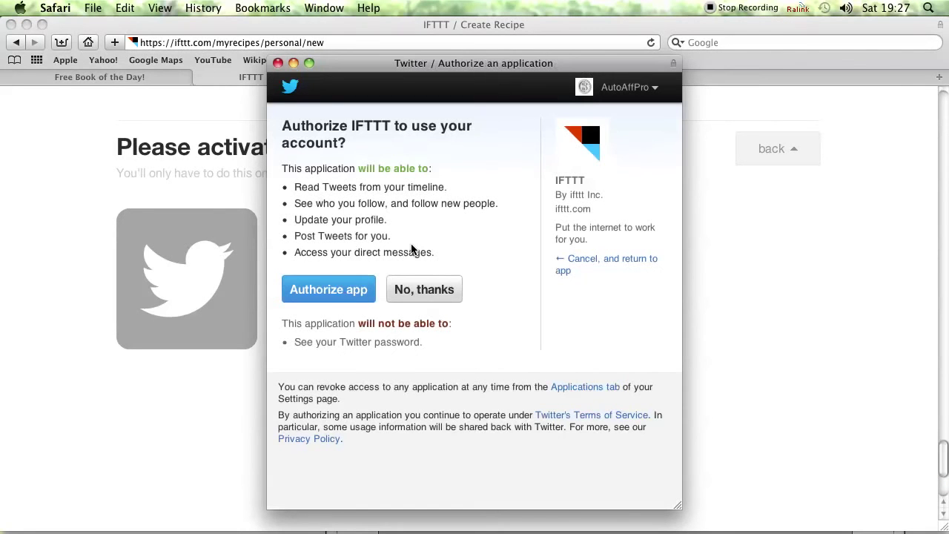
pyautogui.click(367, 289)
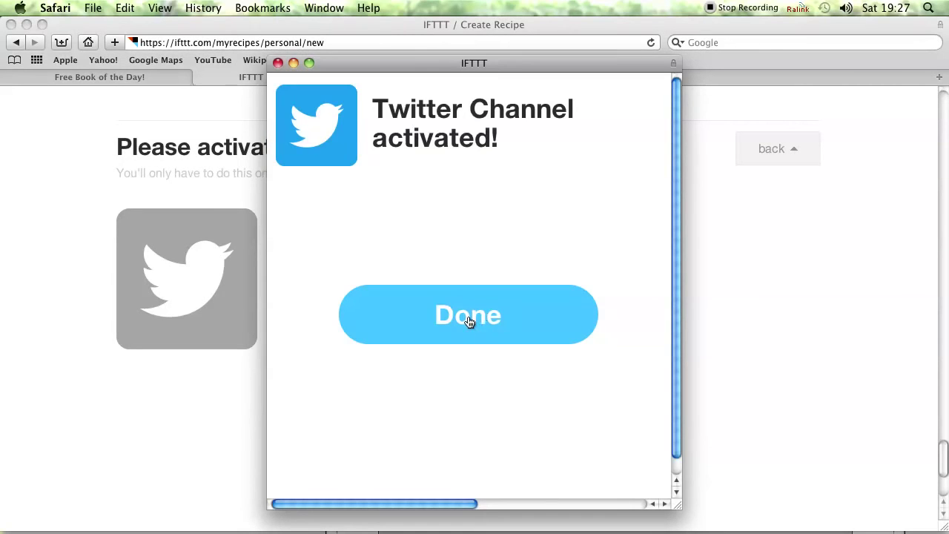
pyautogui.click(469, 318)
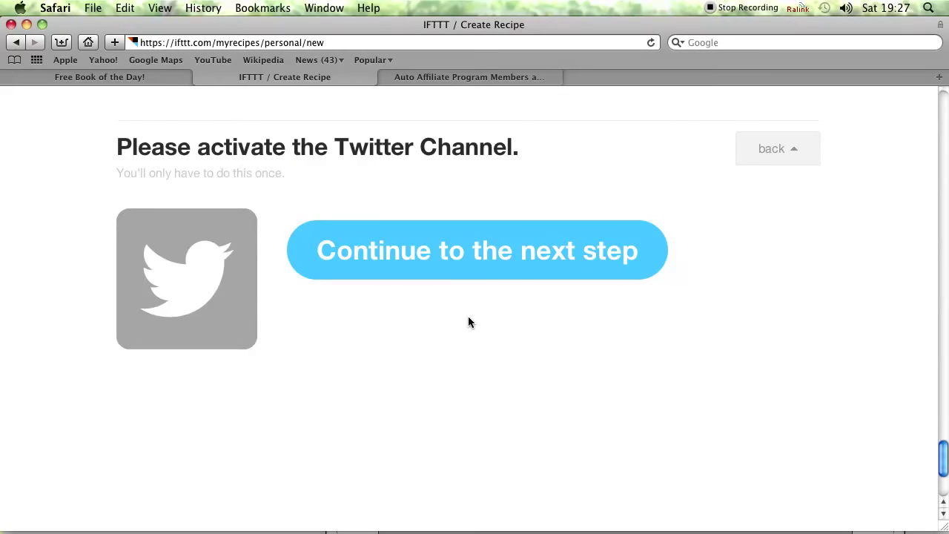
pyautogui.click(522, 268)
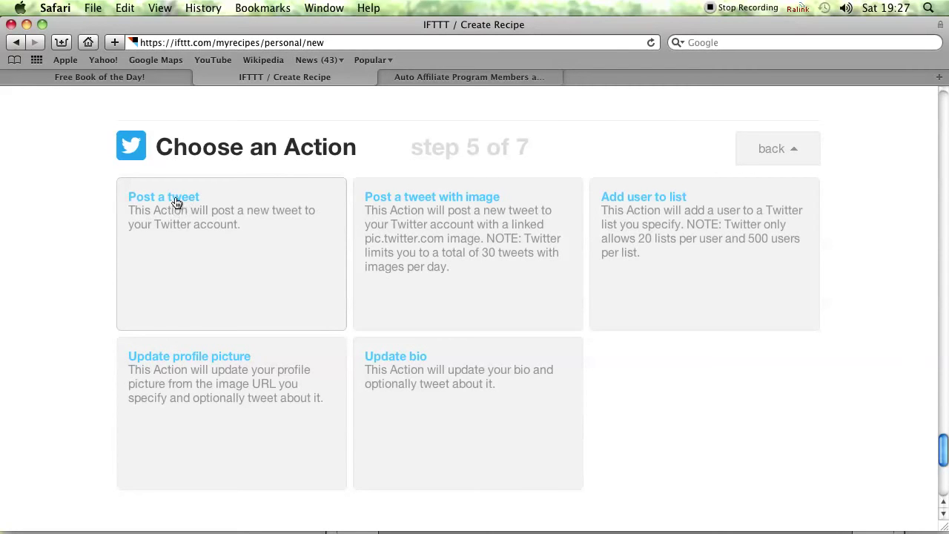
# - Choose Post a tweet and replace its title and URL text with the EntryContent ingredient
pyautogui.click(176, 202)
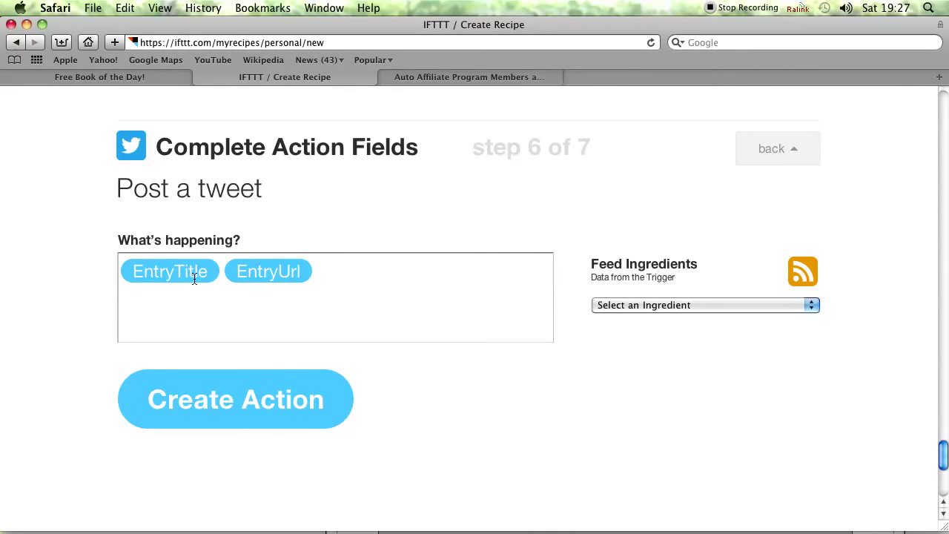
pyautogui.click(275, 276)
pyautogui.moveTo(347, 276); pyautogui.dragTo(108, 288)
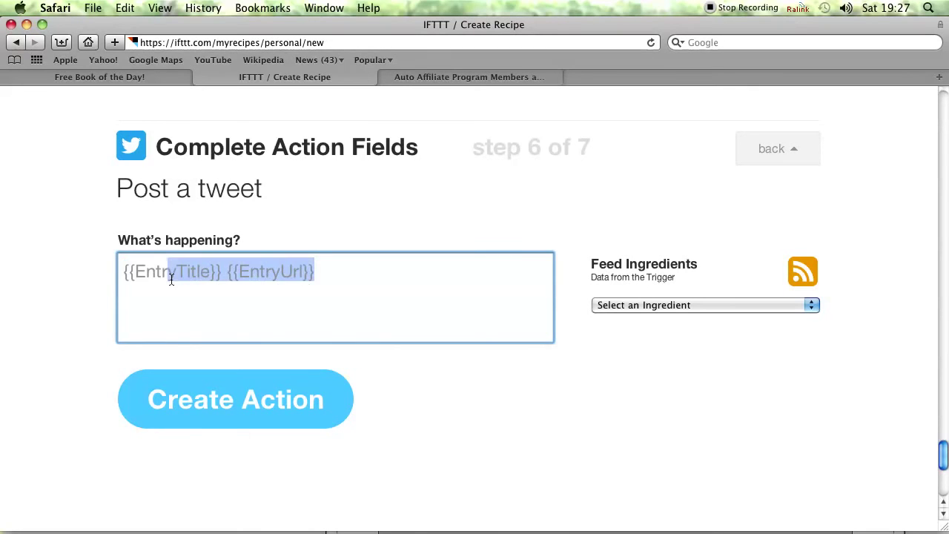
pyautogui.press('BackSpace')
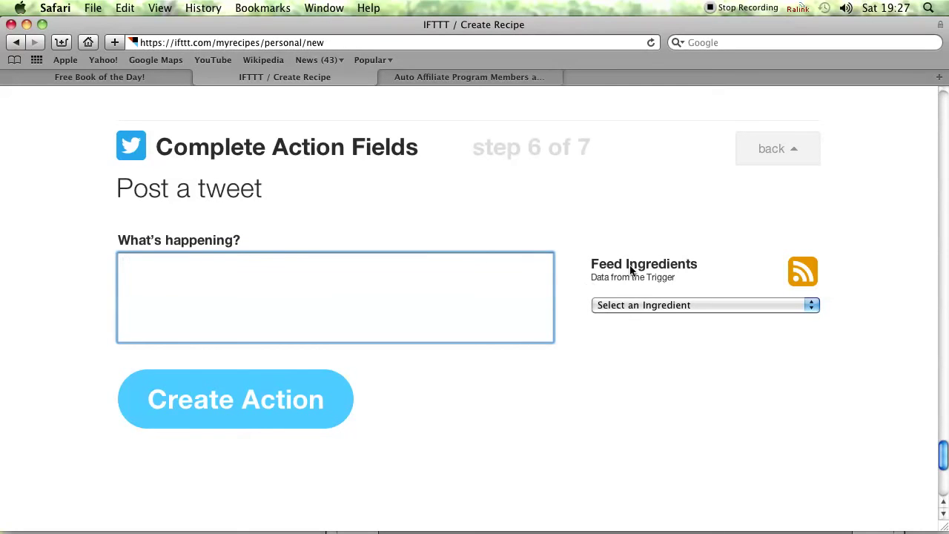
pyautogui.click(812, 306)
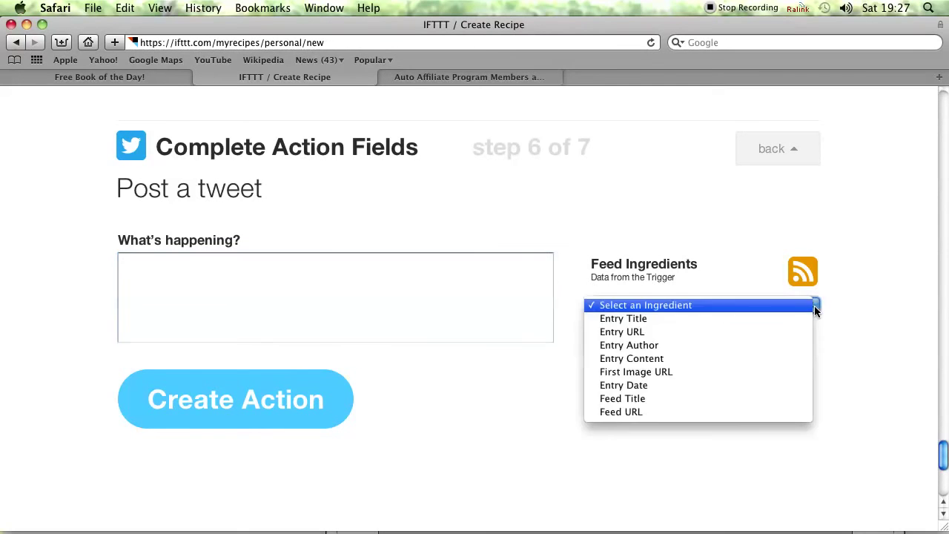
pyautogui.click(699, 359)
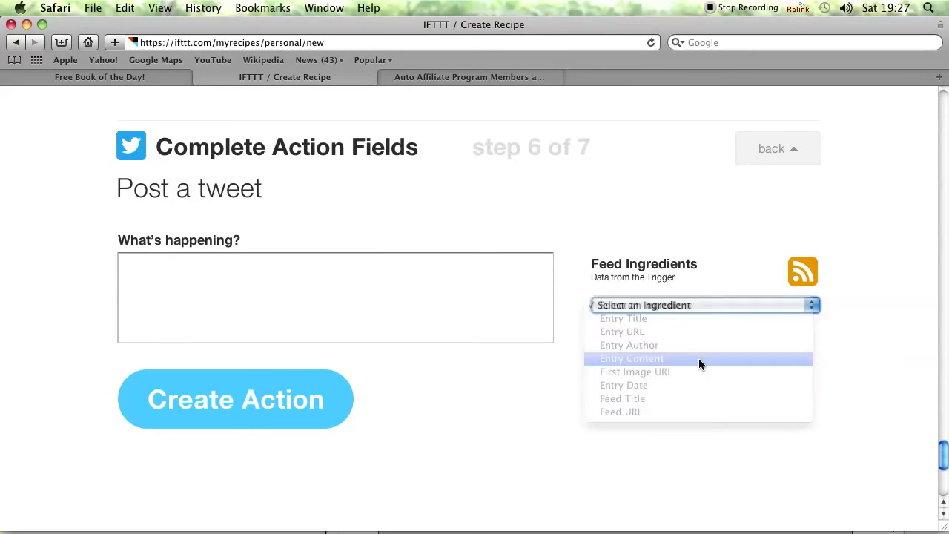
pyautogui.click(681, 279)
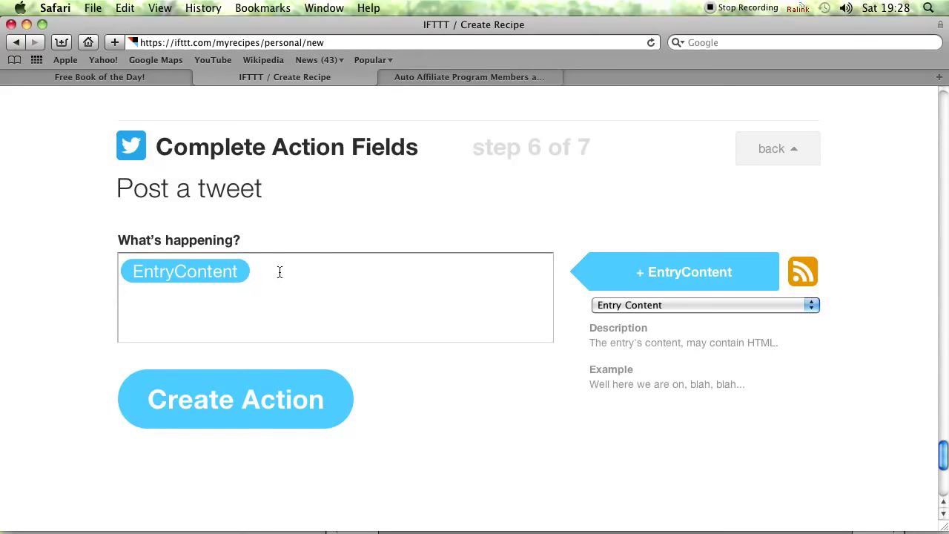
pyautogui.click(476, 77)
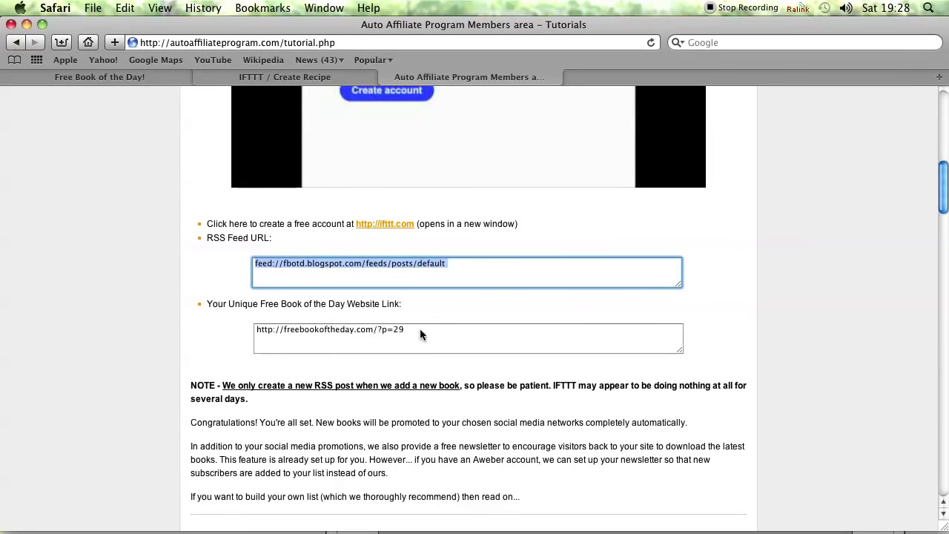
pyautogui.moveTo(420, 331); pyautogui.dragTo(256, 332)
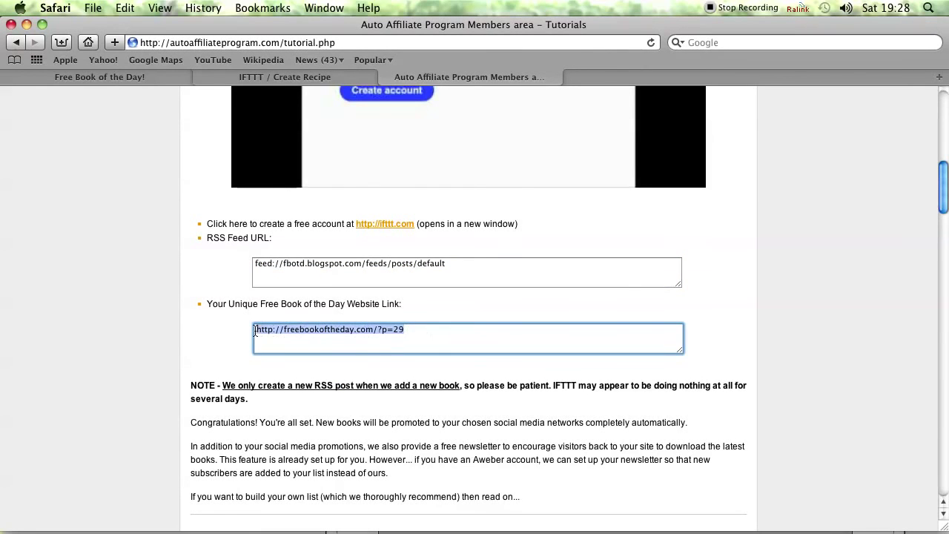
pyautogui.rightClick(333, 330)
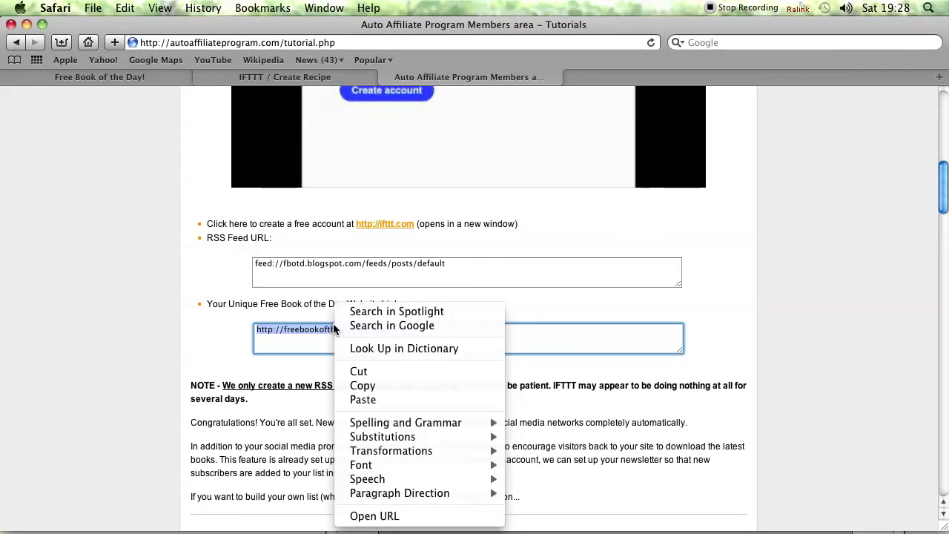
pyautogui.click(362, 385)
# - Paste the book link after {{EntryContent}} in the tweet text, separated by a space
pyautogui.click(304, 80)
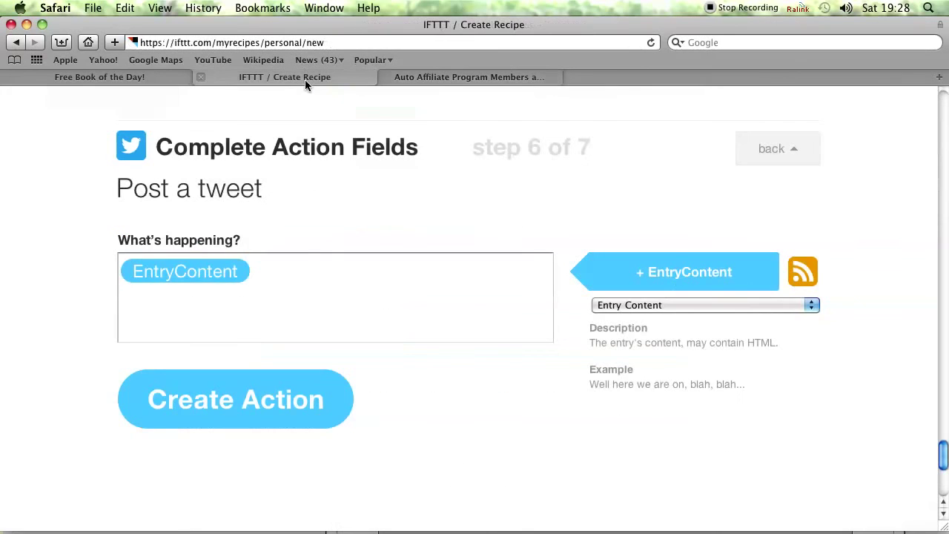
pyautogui.click(318, 268)
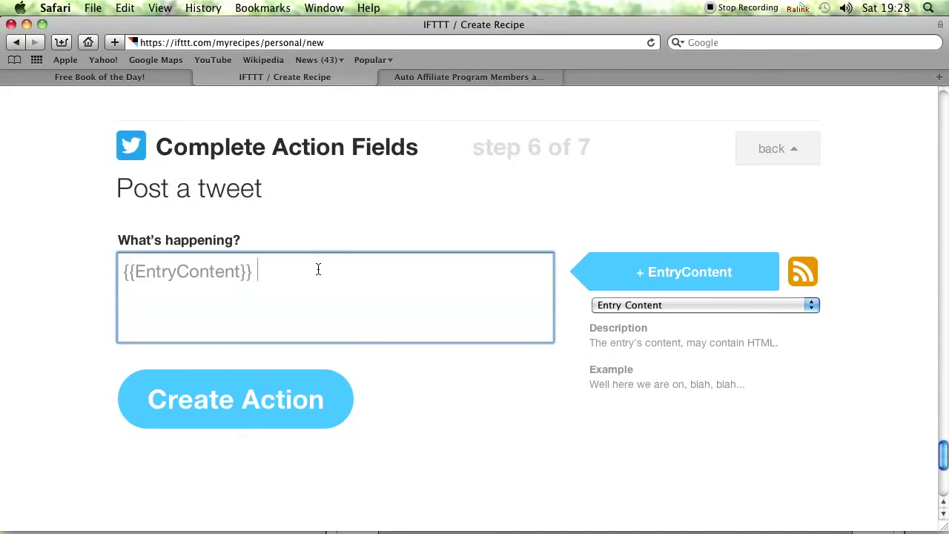
pyautogui.rightClick(318, 268)
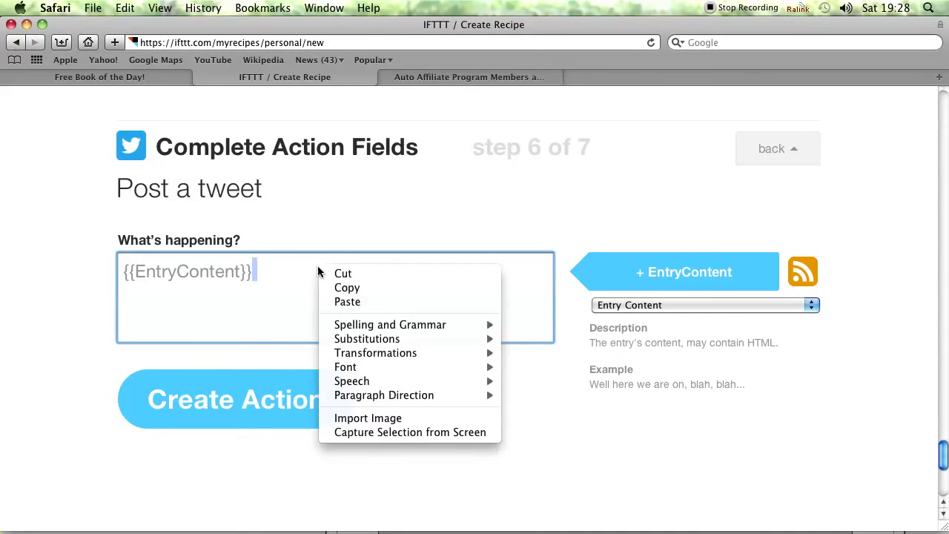
pyautogui.click(353, 303)
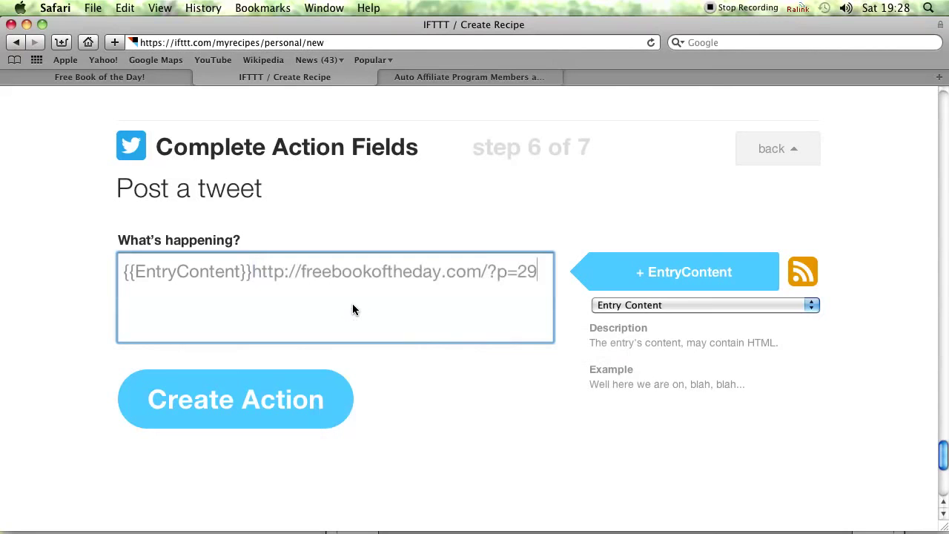
pyautogui.click(251, 271)
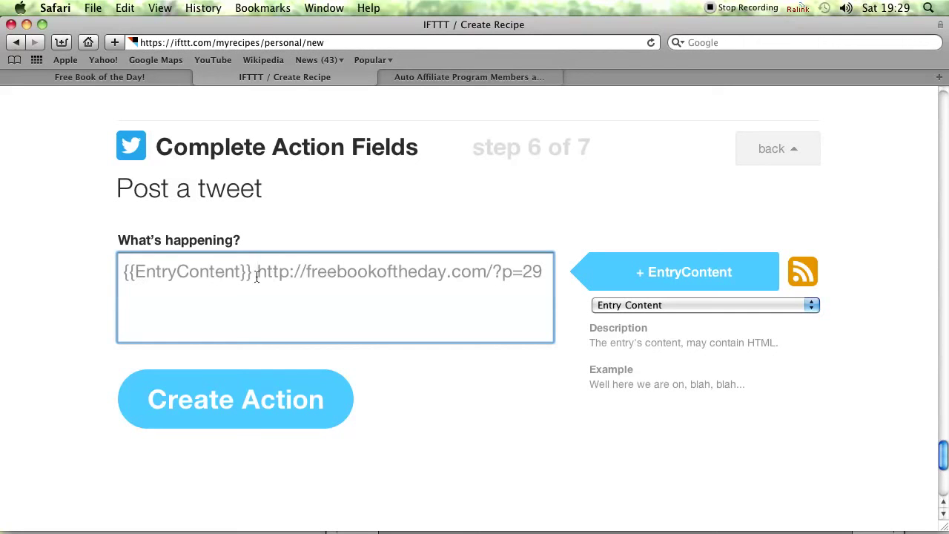
pyautogui.moveTo(258, 273); pyautogui.dragTo(552, 277)
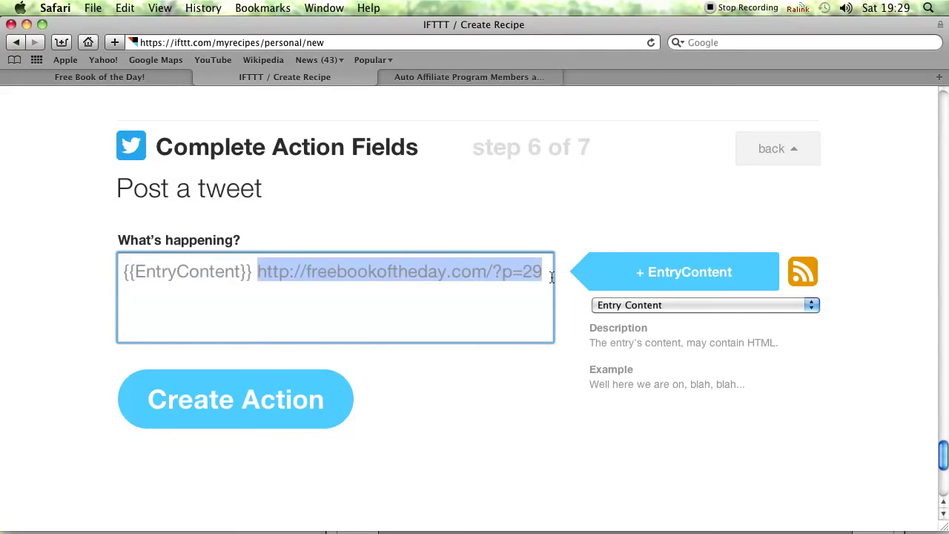
pyautogui.click(517, 303)
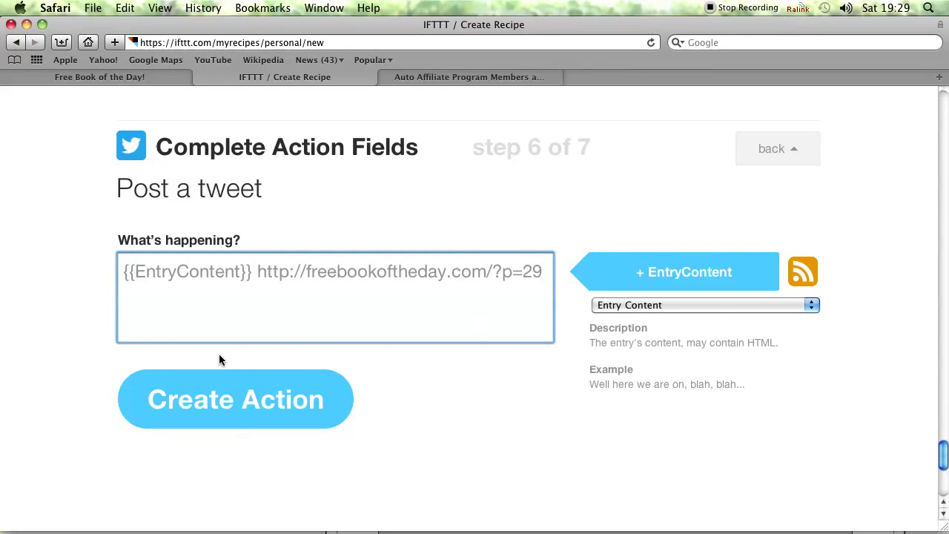
# - Create the tweet action, then create and activate the recipe
pyautogui.click(222, 401)
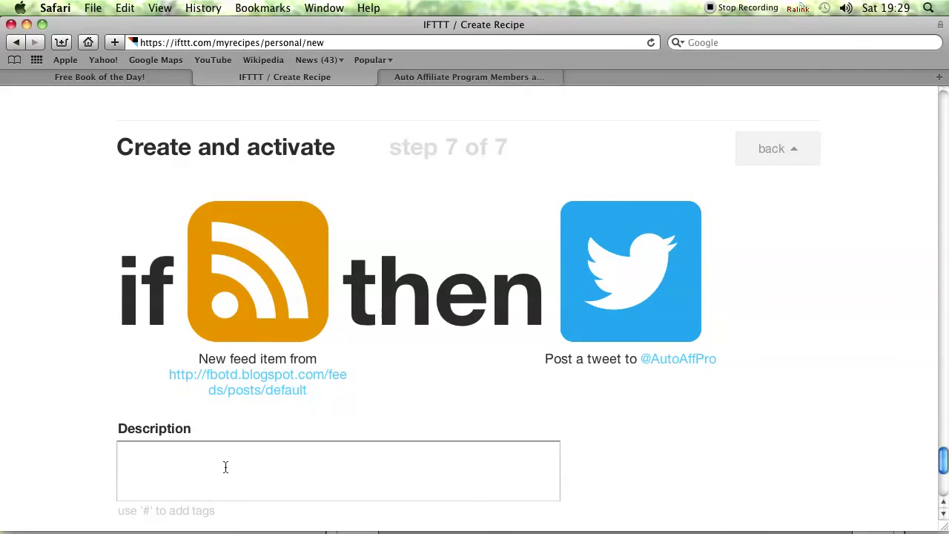
pyautogui.scroll(-5, 708, 391)
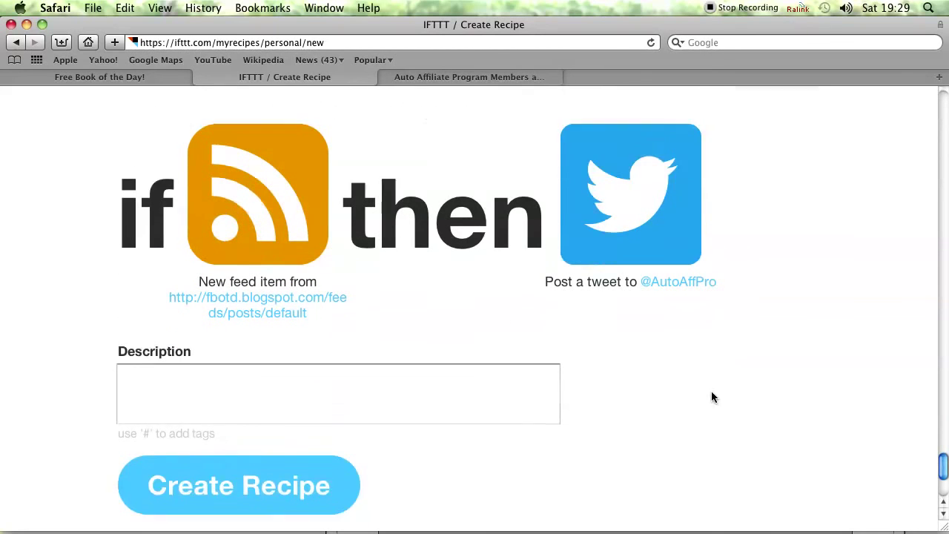
pyautogui.click(252, 373)
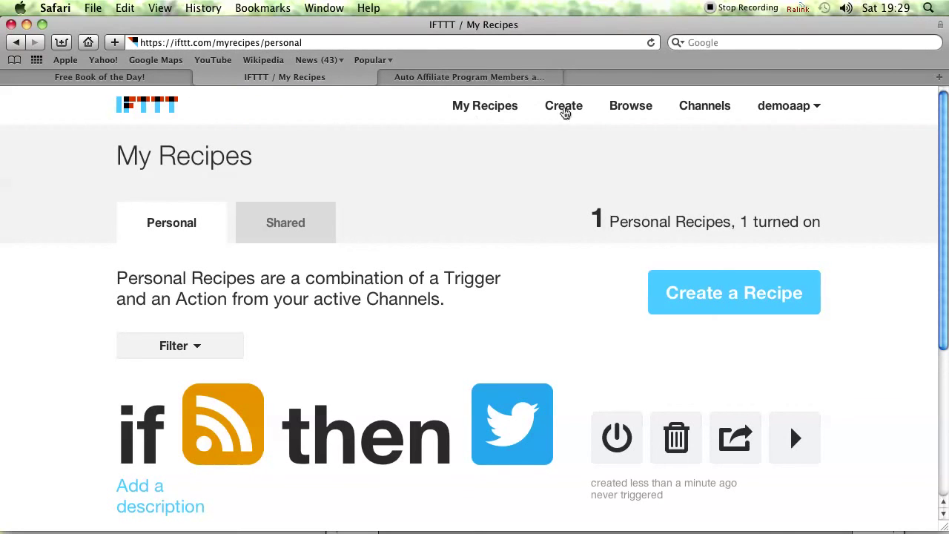
# - Begin a second recipe with the Feed channel's 'New feed item' trigger, then return to the Auto Affiliate tutorial
pyautogui.click(566, 109)
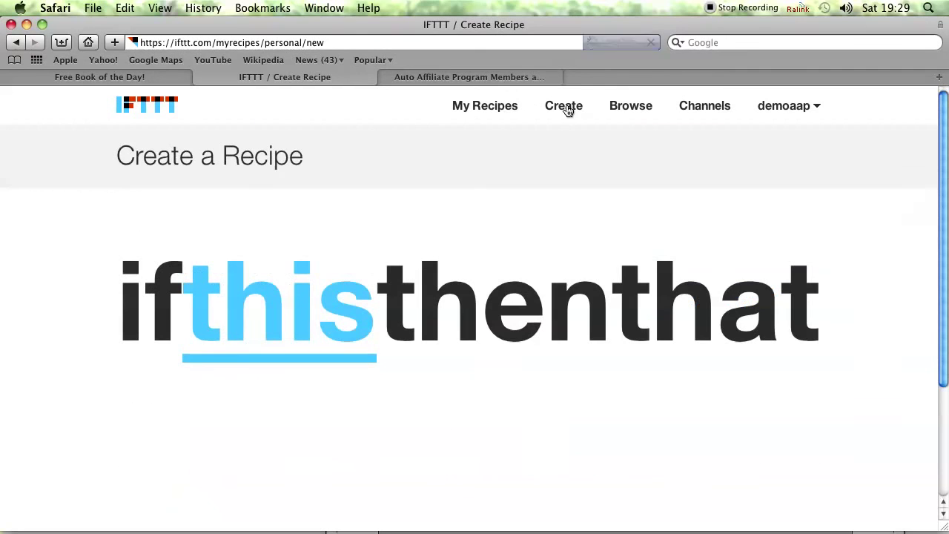
pyautogui.click(277, 326)
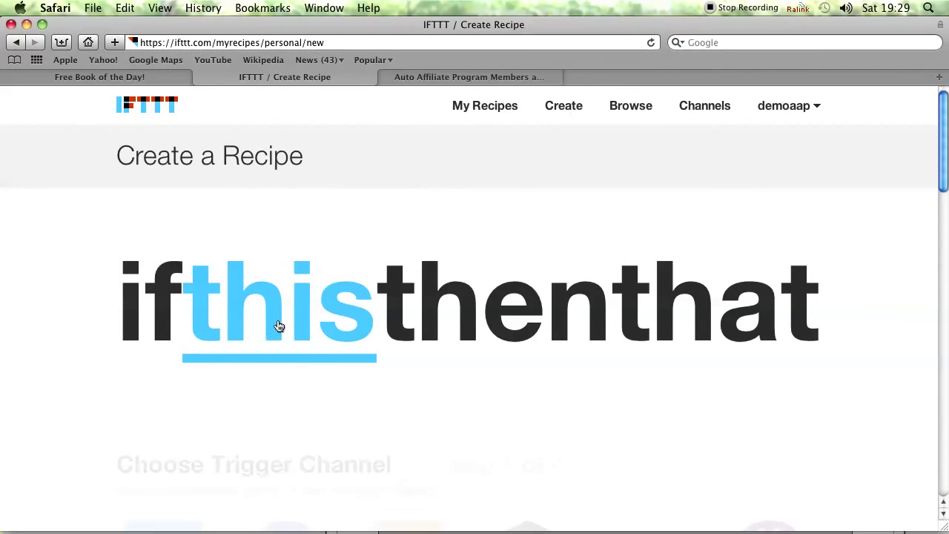
pyautogui.scroll(-3, 431, 463)
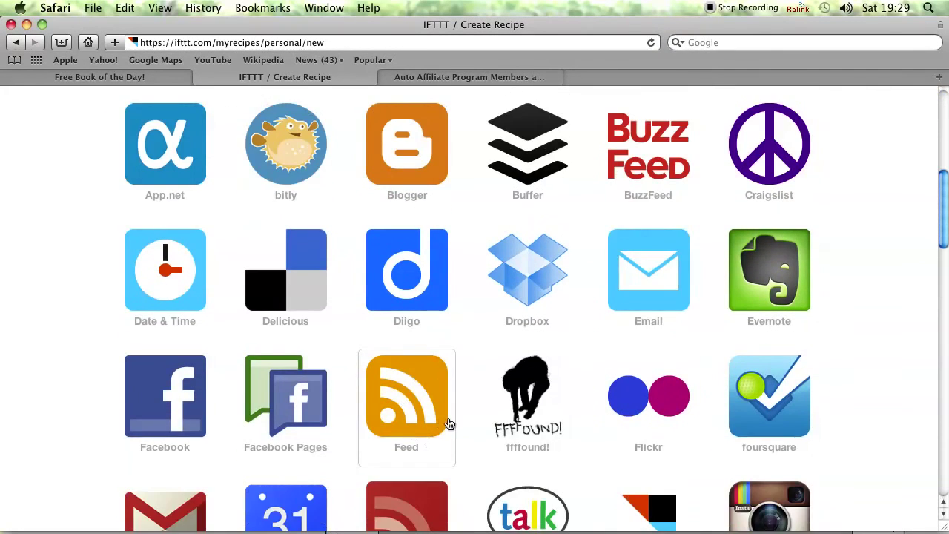
pyautogui.click(407, 406)
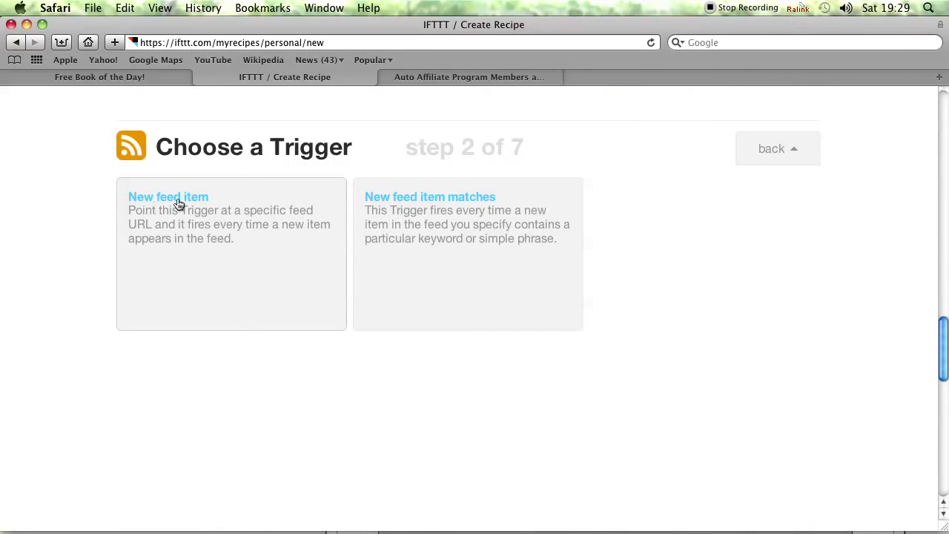
pyautogui.click(175, 202)
pyautogui.click(438, 78)
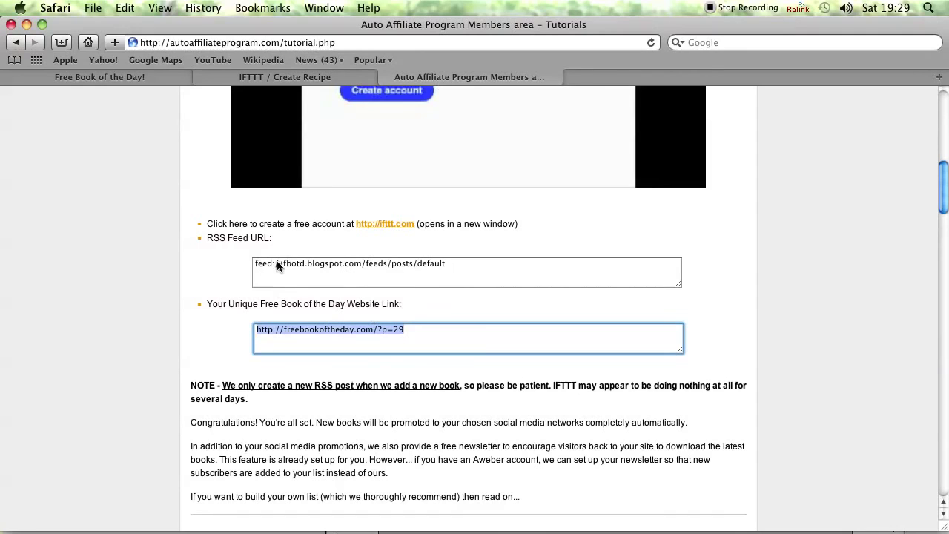